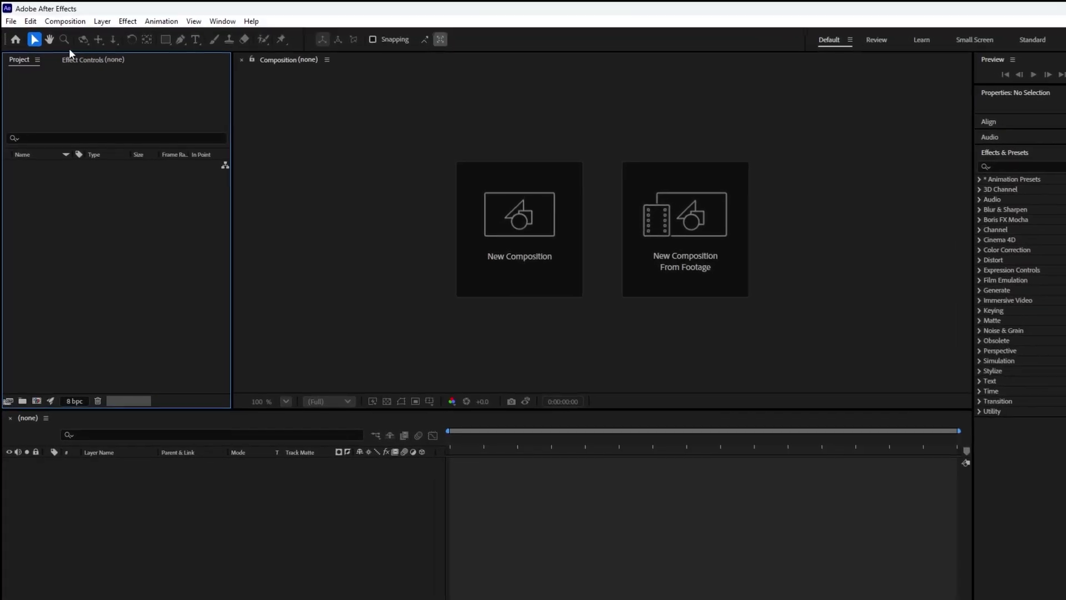
# Create a new 1920×1080, 30 fps, three-second composition and name it Main.
pyautogui.click(61, 19)
pyautogui.click(84, 34)
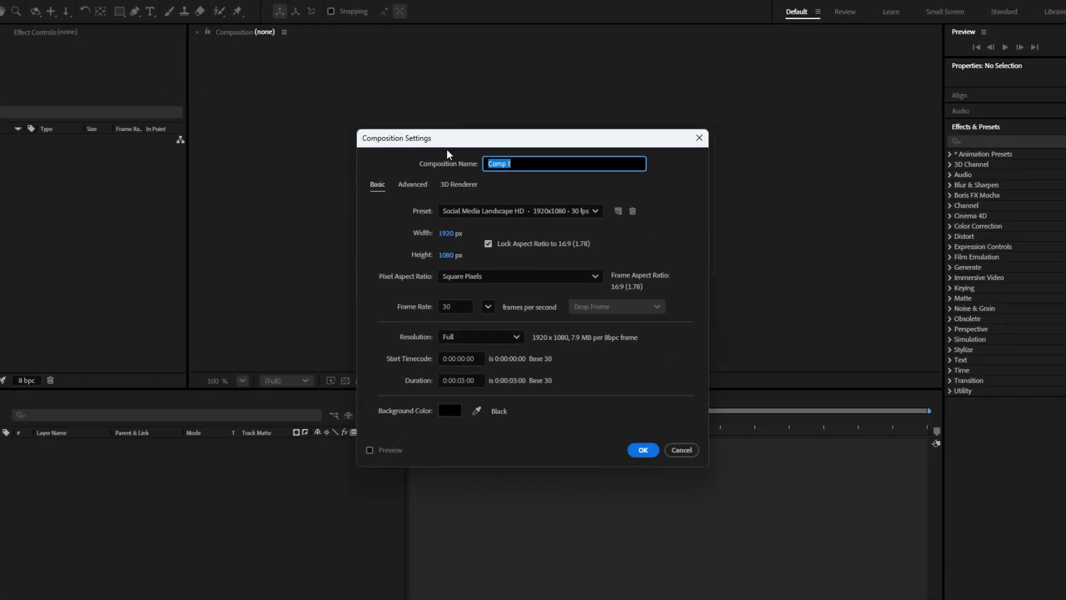
pyautogui.press('BackSpace')
pyautogui.write('M')
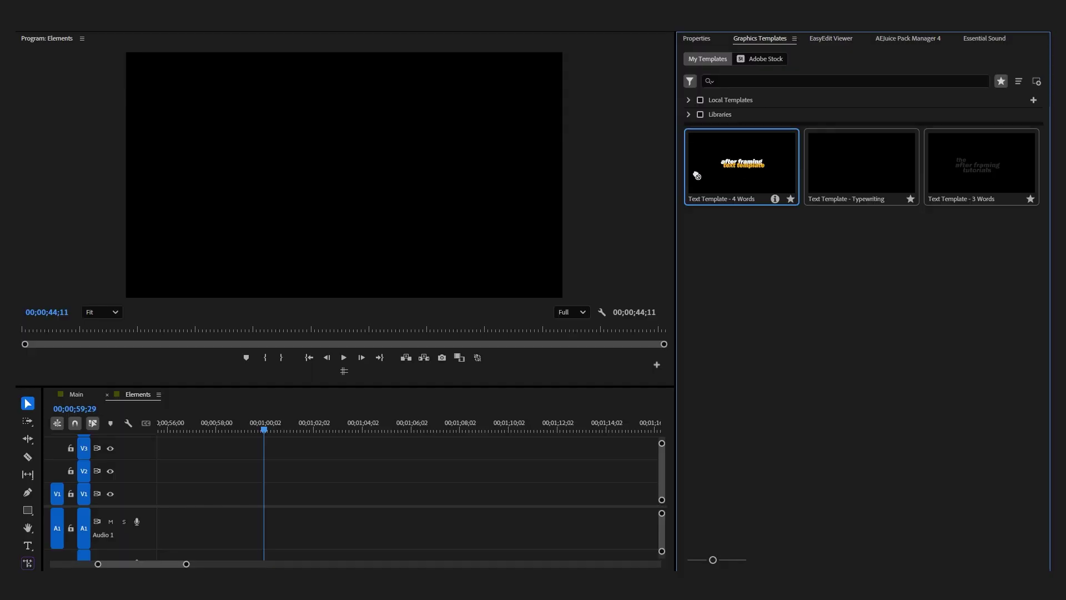
# Place Text Template - 4 Words on track V1 and scrub through its text animation.
pyautogui.moveTo(697, 175); pyautogui.dragTo(284, 488)
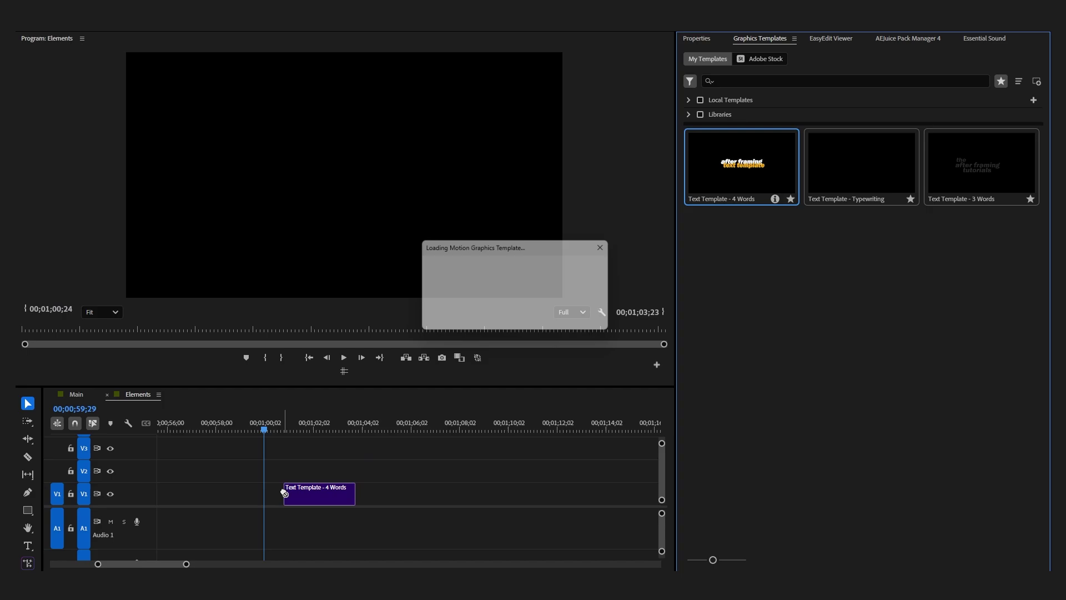
pyautogui.click(286, 430)
pyautogui.moveTo(286, 430); pyautogui.dragTo(340, 431)
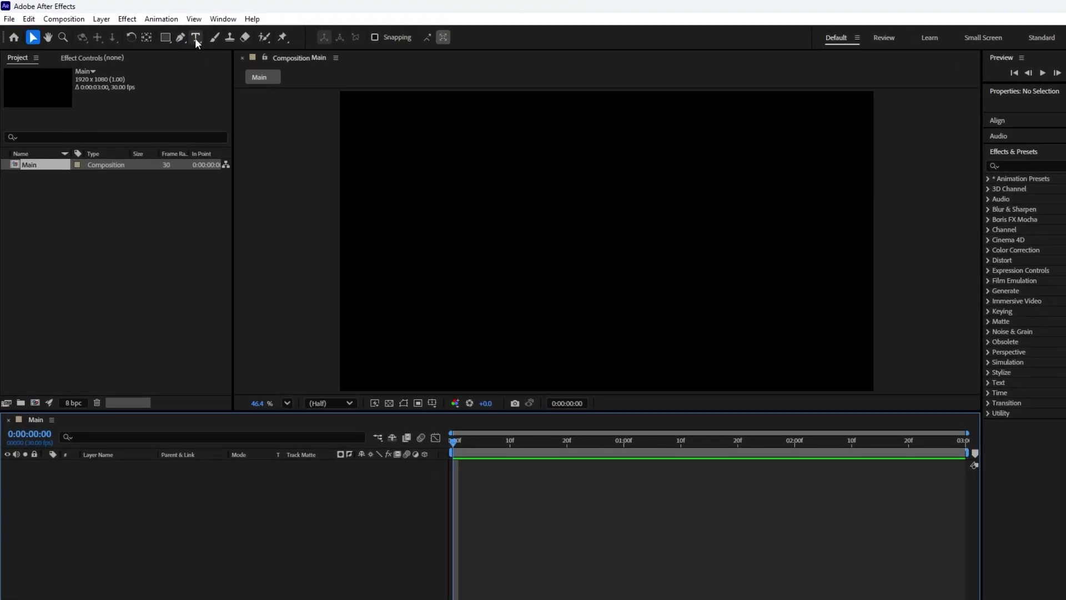
# Add an 'after framing' text layer to Main and scale it to 288%.
pyautogui.click(195, 37)
pyautogui.click(518, 222)
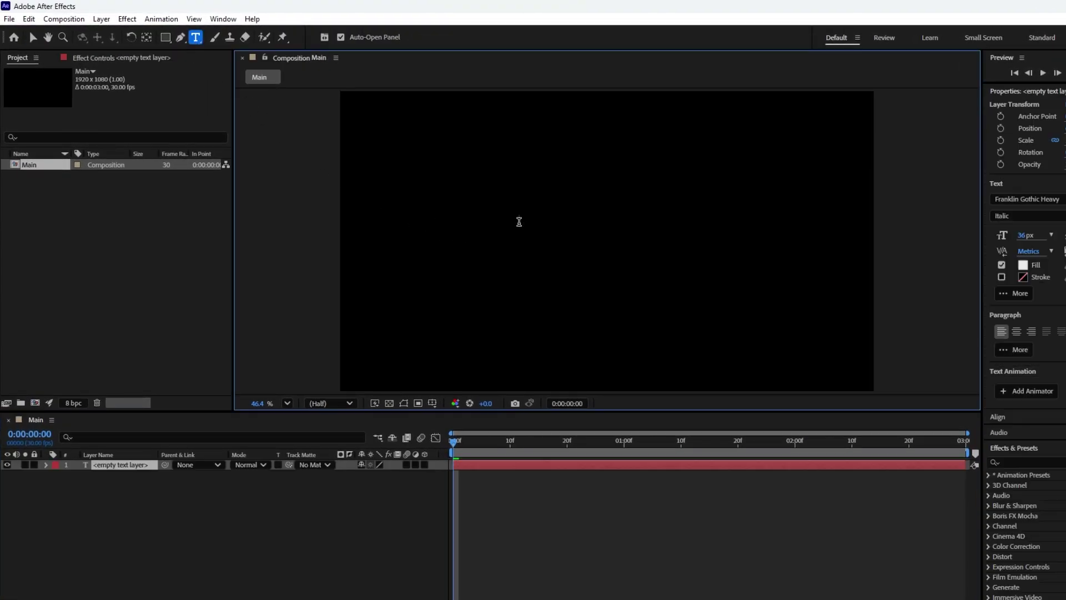
pyautogui.write('after framing')
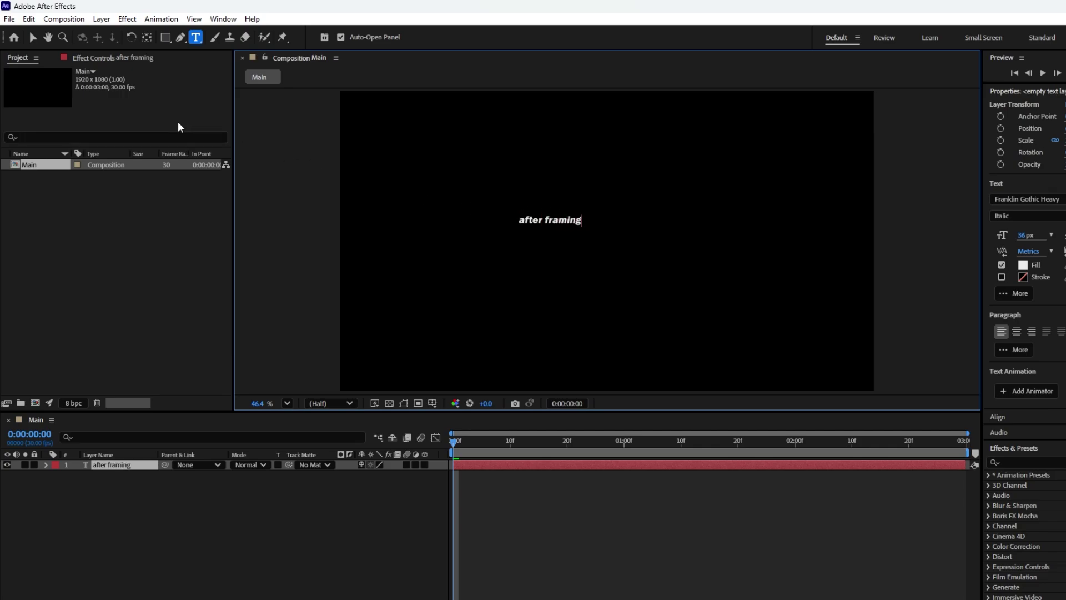
pyautogui.click(34, 37)
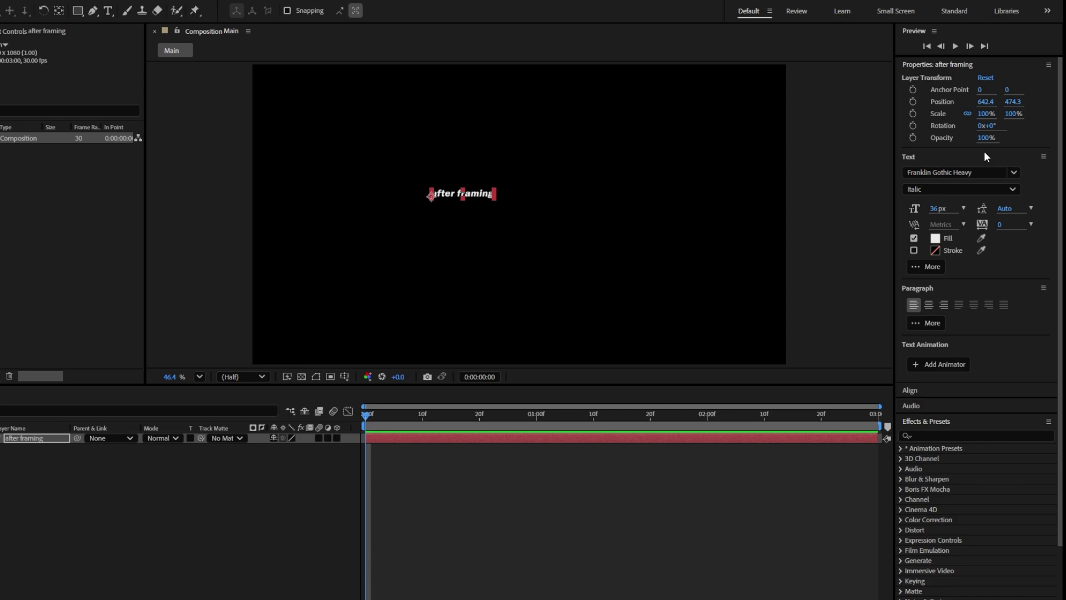
pyautogui.moveTo(1012, 117); pyautogui.dragTo(1021, 118)
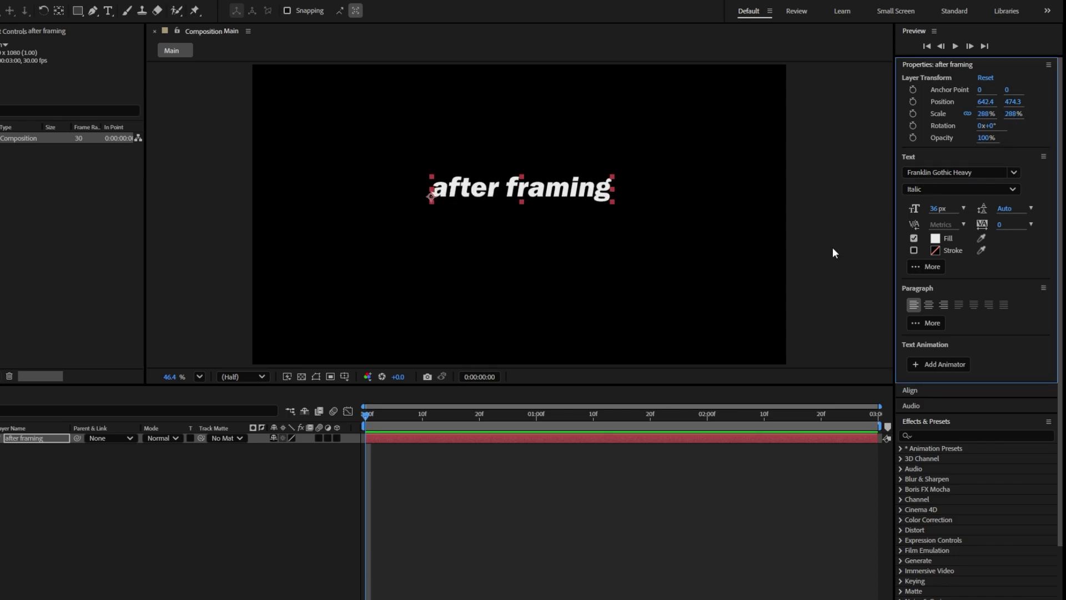
# Show the grid and move the text to position 635.4, 531.3, then reopen the grid options.
pyautogui.click(344, 377)
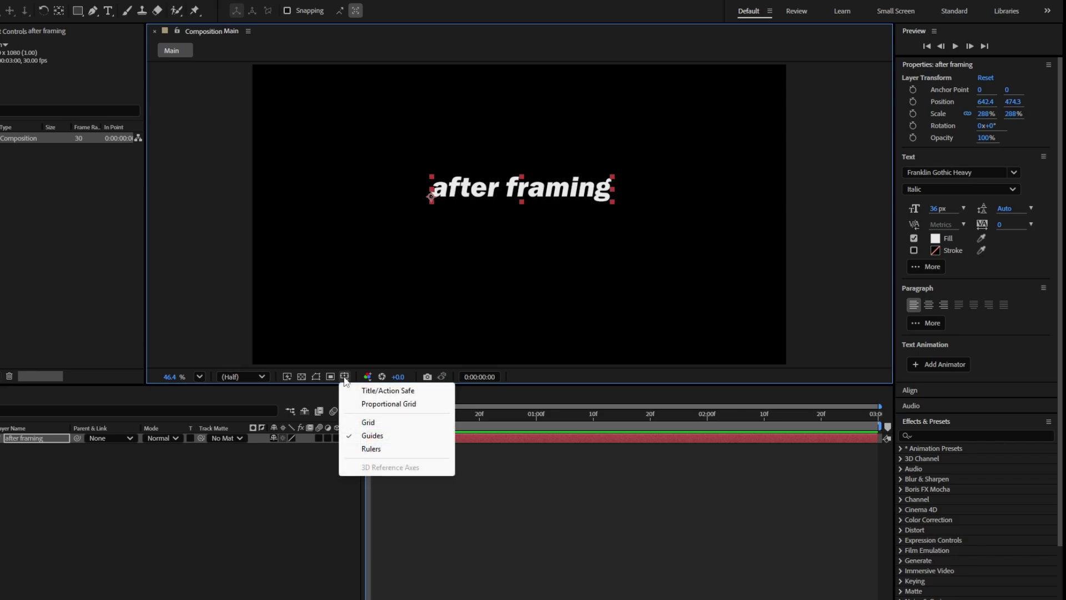
pyautogui.click(369, 422)
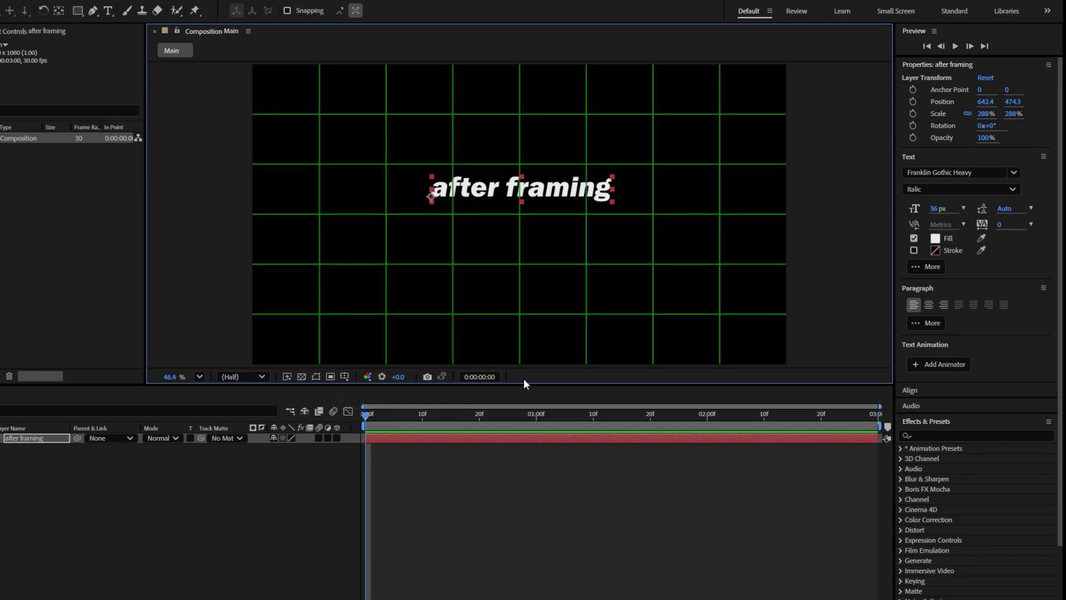
pyautogui.moveTo(983, 102); pyautogui.dragTo(1041, 116)
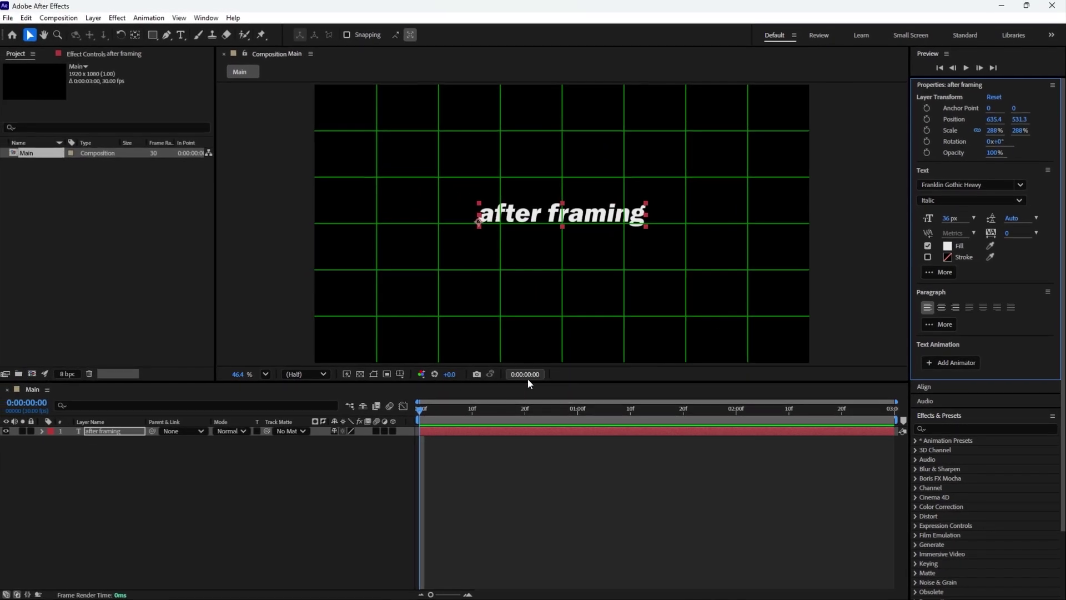
pyautogui.click(344, 376)
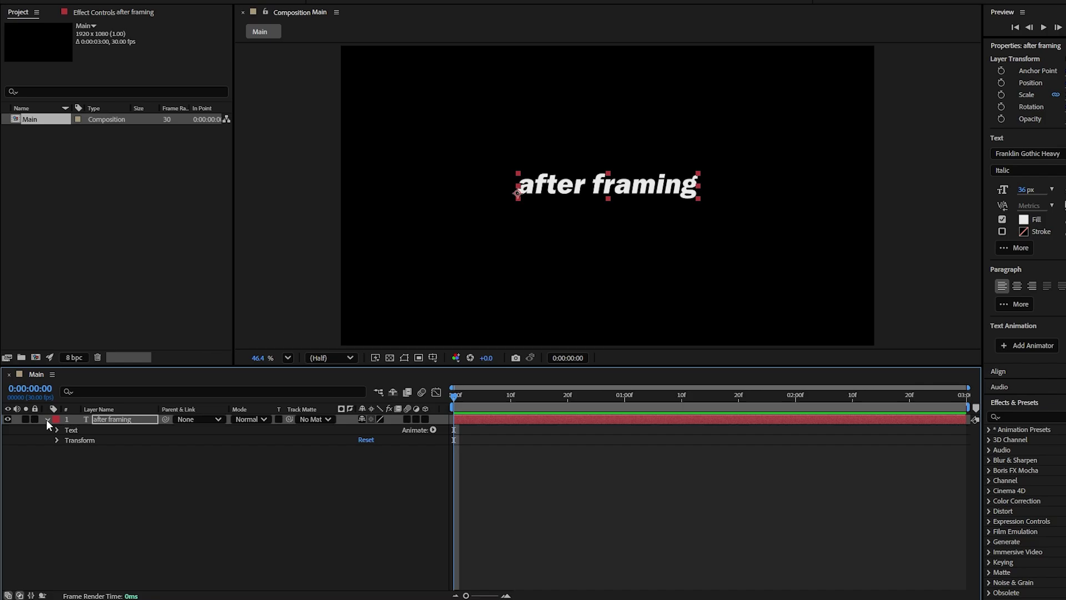
# Add a Position animator to the text with a 0,23 shift.
pyautogui.click(57, 430)
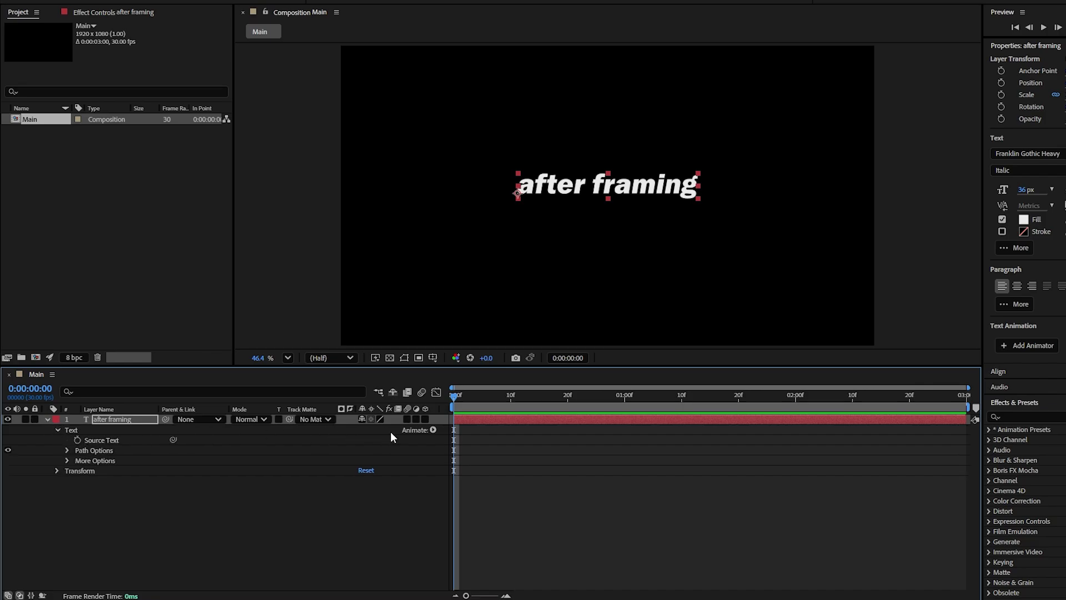
pyautogui.click(433, 430)
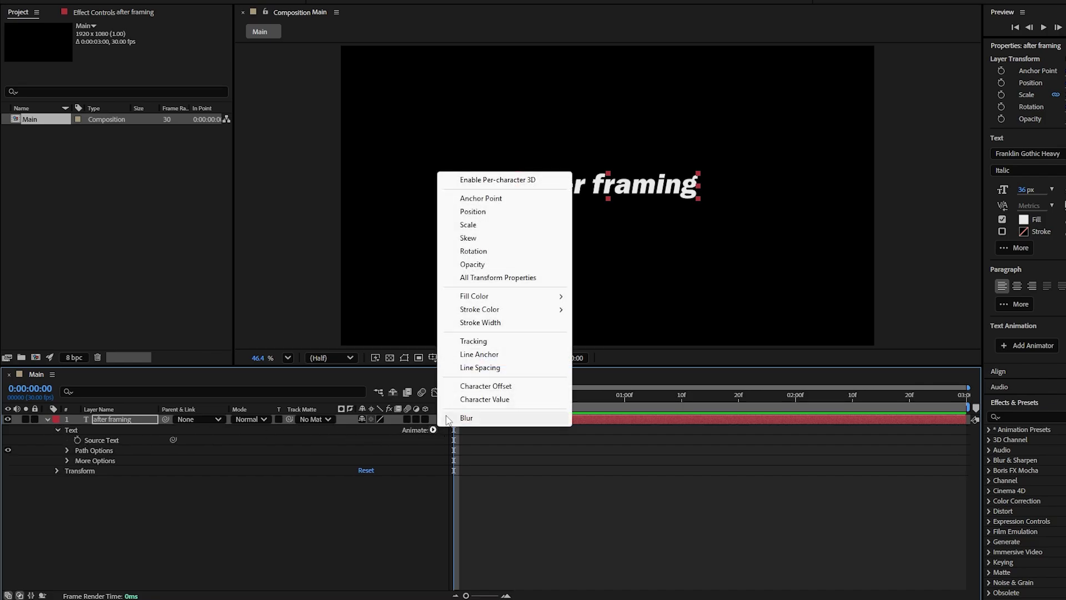
pyautogui.click(482, 215)
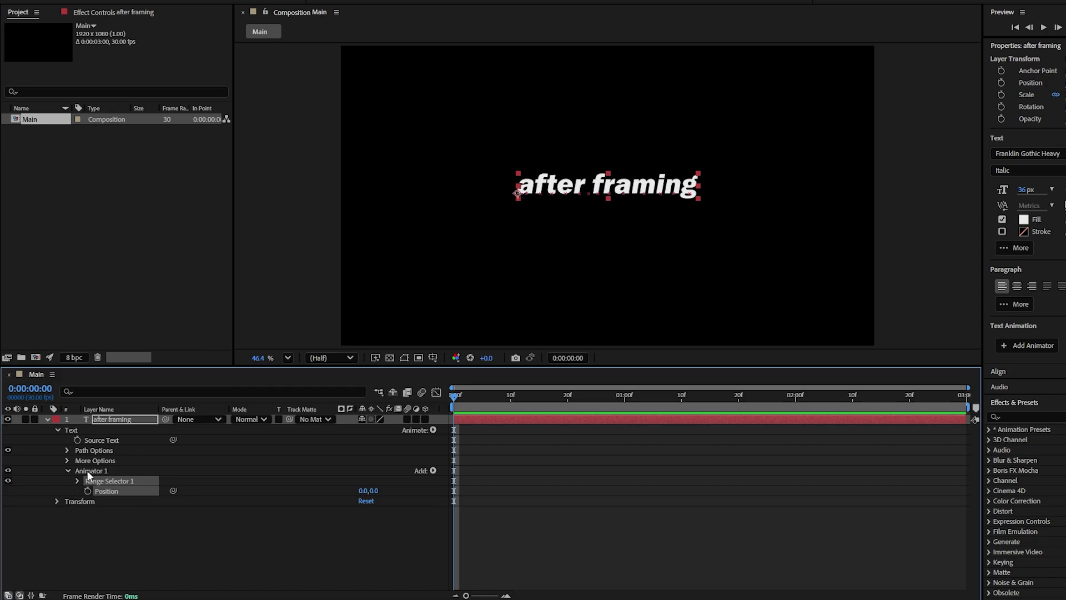
pyautogui.click(78, 481)
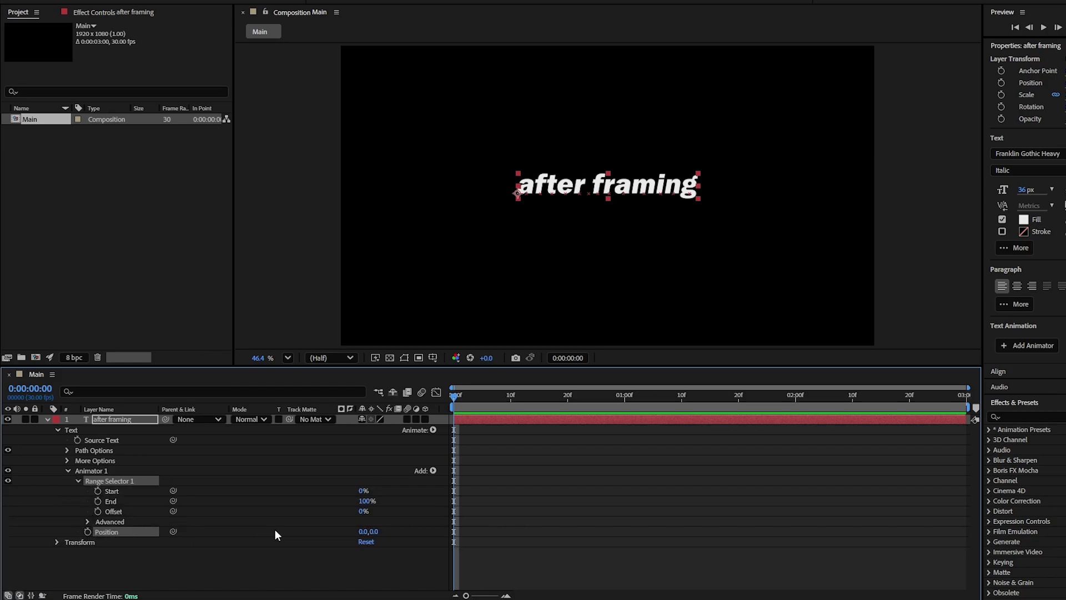
pyautogui.moveTo(371, 534); pyautogui.dragTo(388, 531)
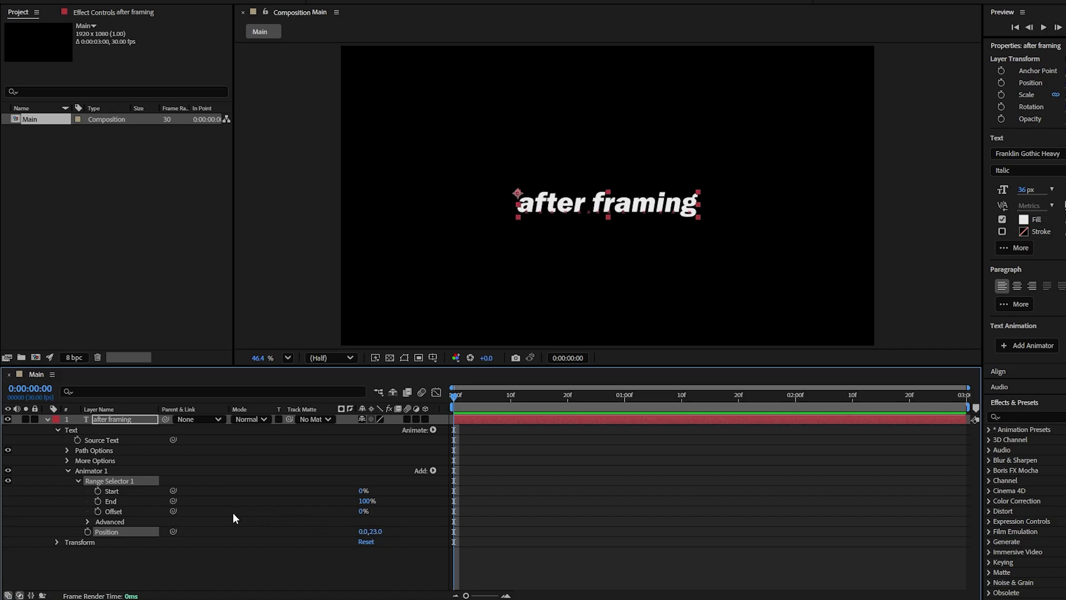
# Keyframe the range selector Offset from 0% at 0f to 100% at one second.
pyautogui.click(99, 510)
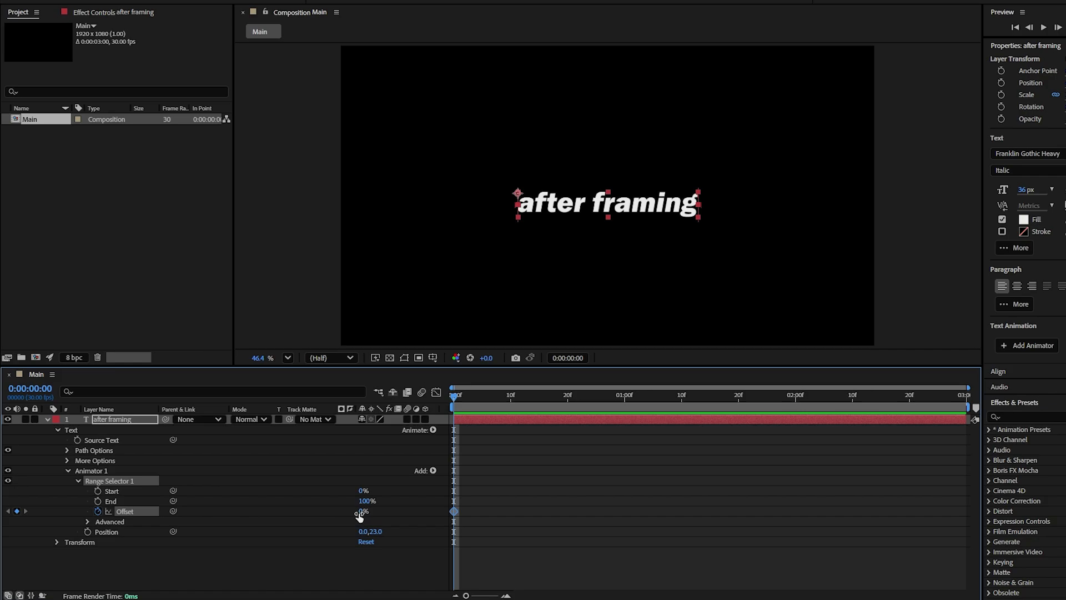
pyautogui.moveTo(453, 395); pyautogui.dragTo(623, 417)
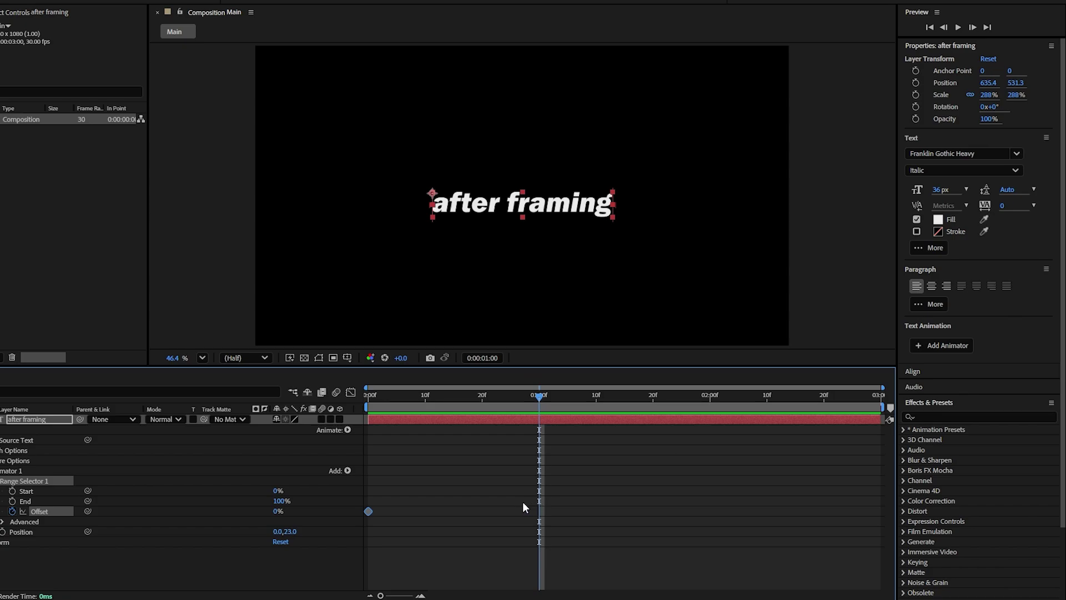
pyautogui.click(15, 511)
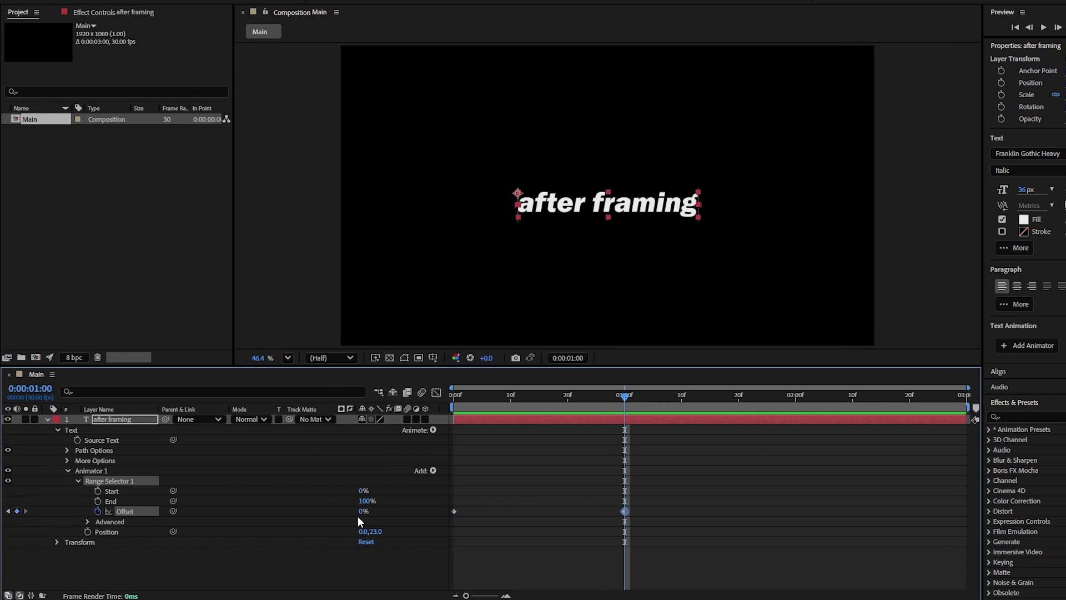
pyautogui.moveTo(362, 511); pyautogui.dragTo(437, 512)
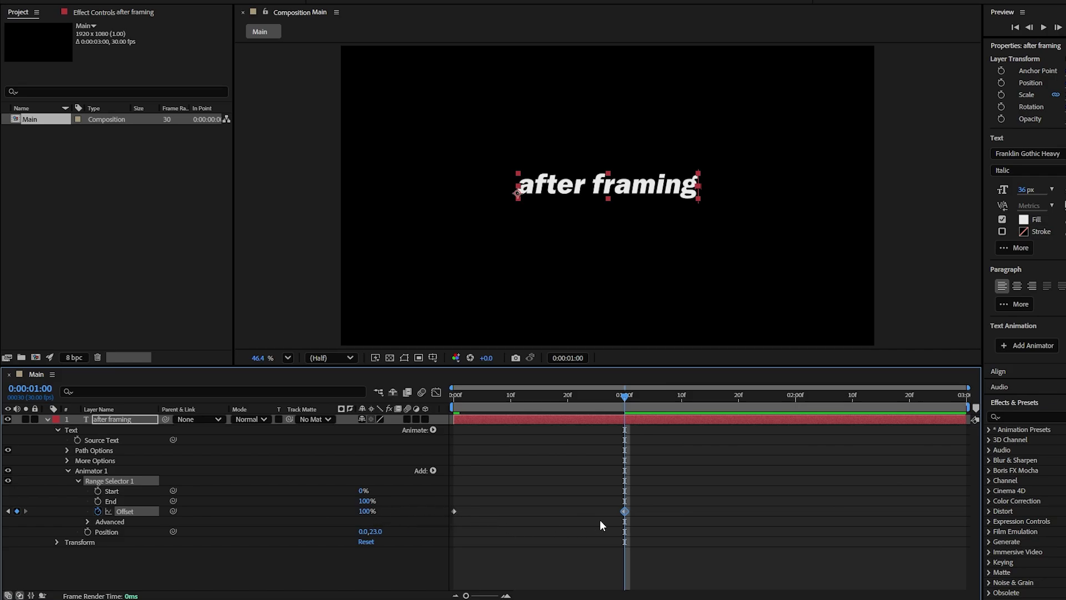
# Set Range Selector 1's Based On to Words and preview the word-by-word shift.
pyautogui.moveTo(634, 395); pyautogui.dragTo(587, 415)
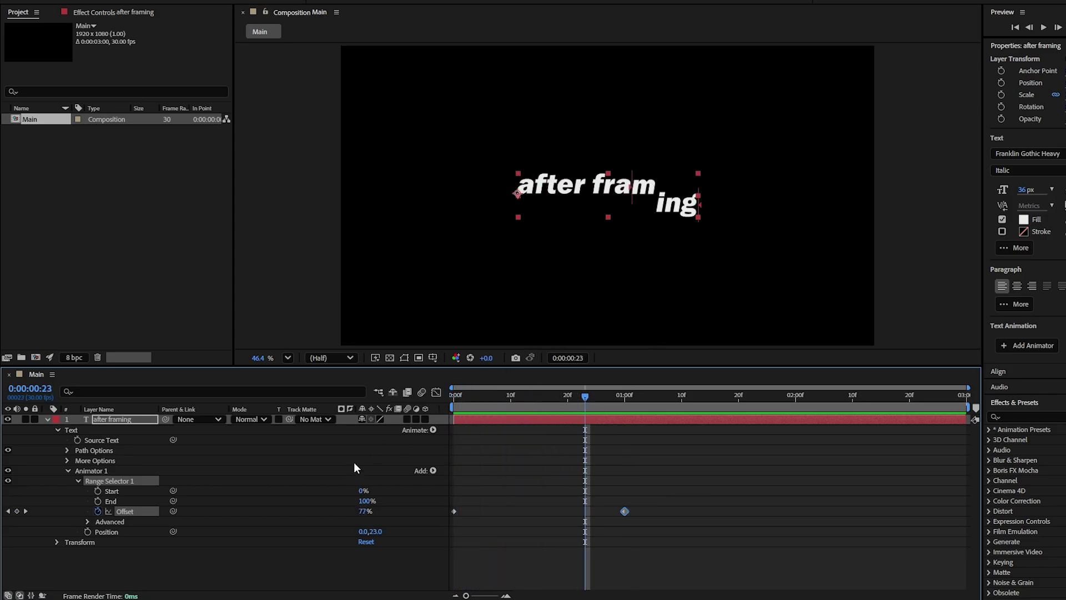
pyautogui.click(87, 521)
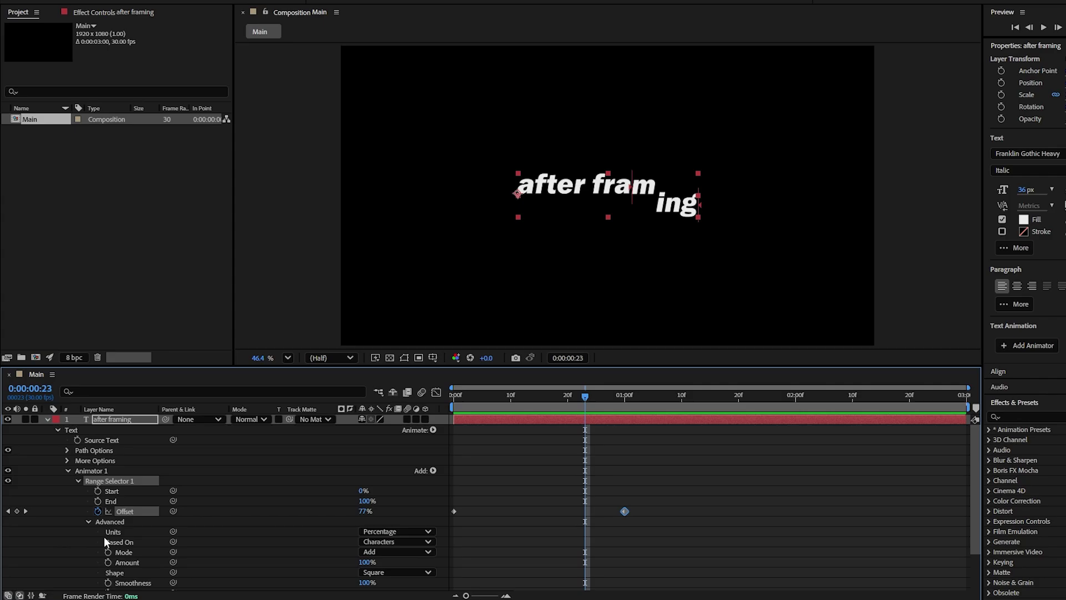
pyautogui.click(397, 541)
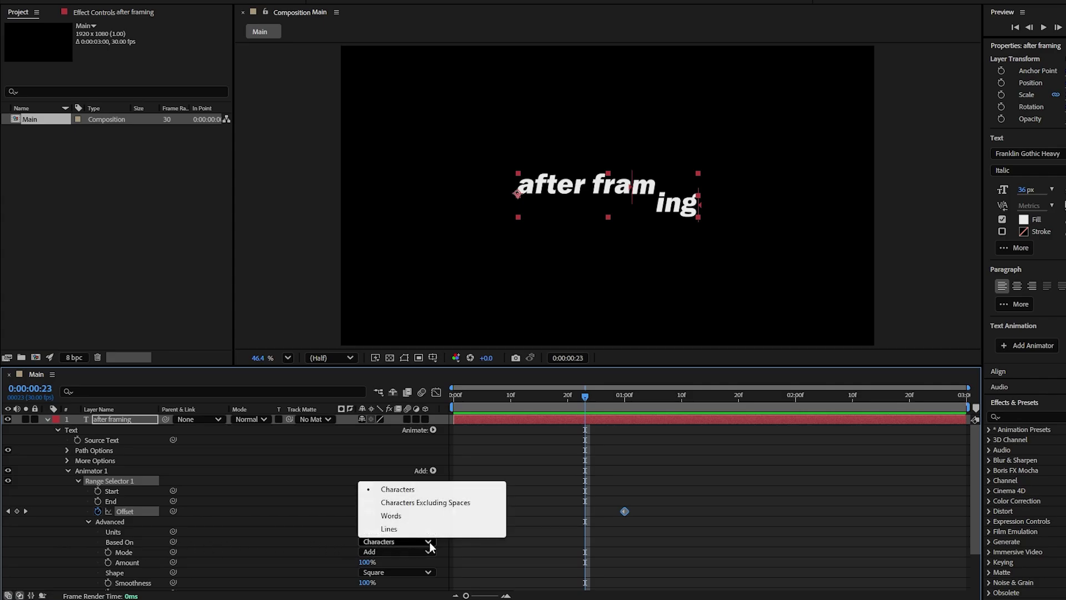
pyautogui.click(394, 516)
pyautogui.moveTo(464, 411); pyautogui.dragTo(568, 412)
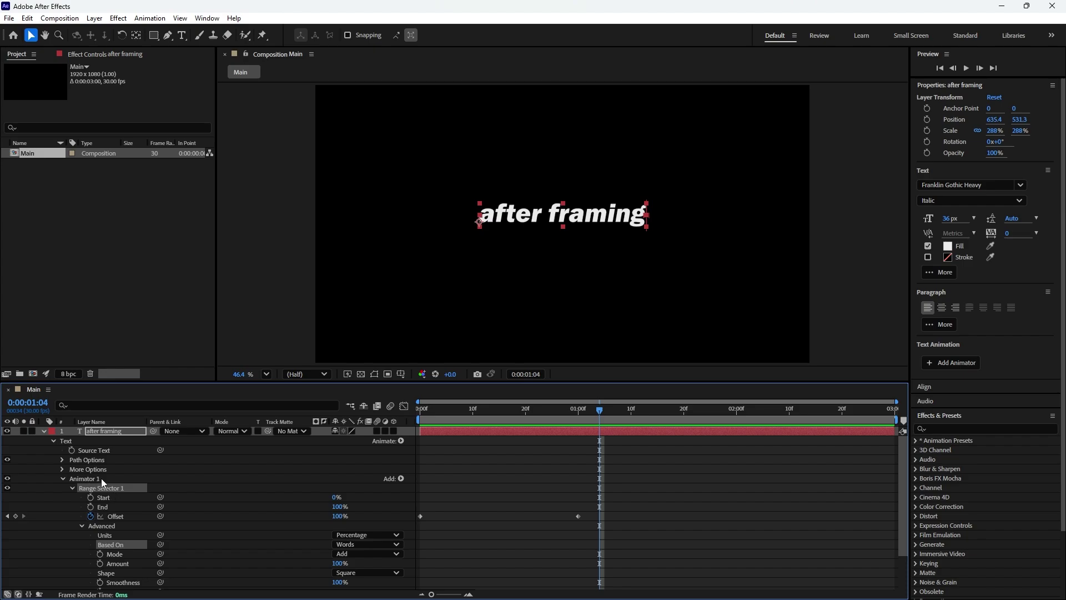
# Add Opacity to Animator 1 and set it to 0%.
pyautogui.click(401, 478)
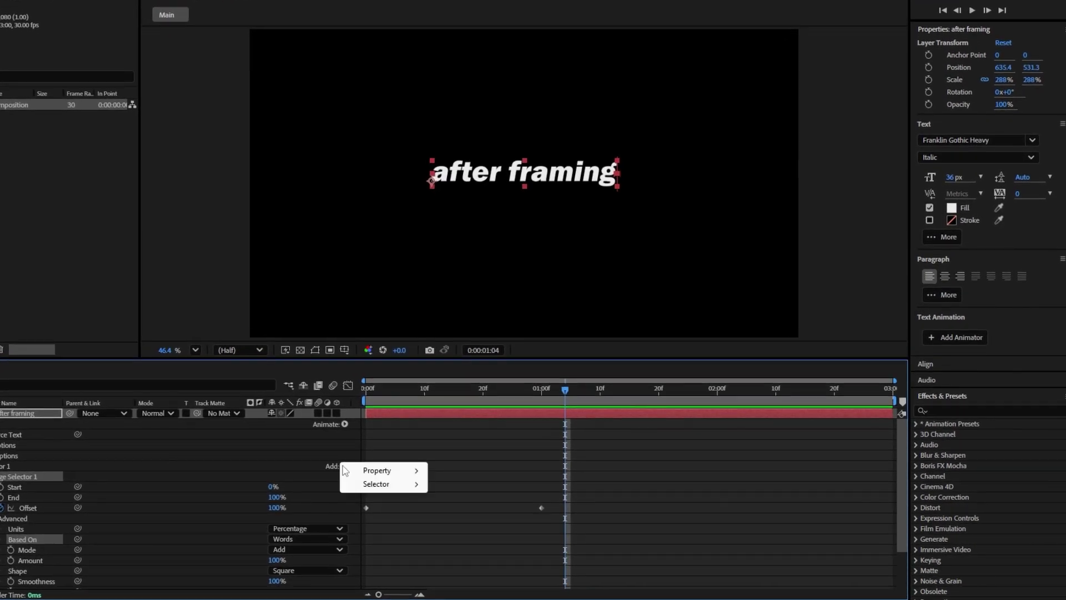
pyautogui.moveTo(366, 472)
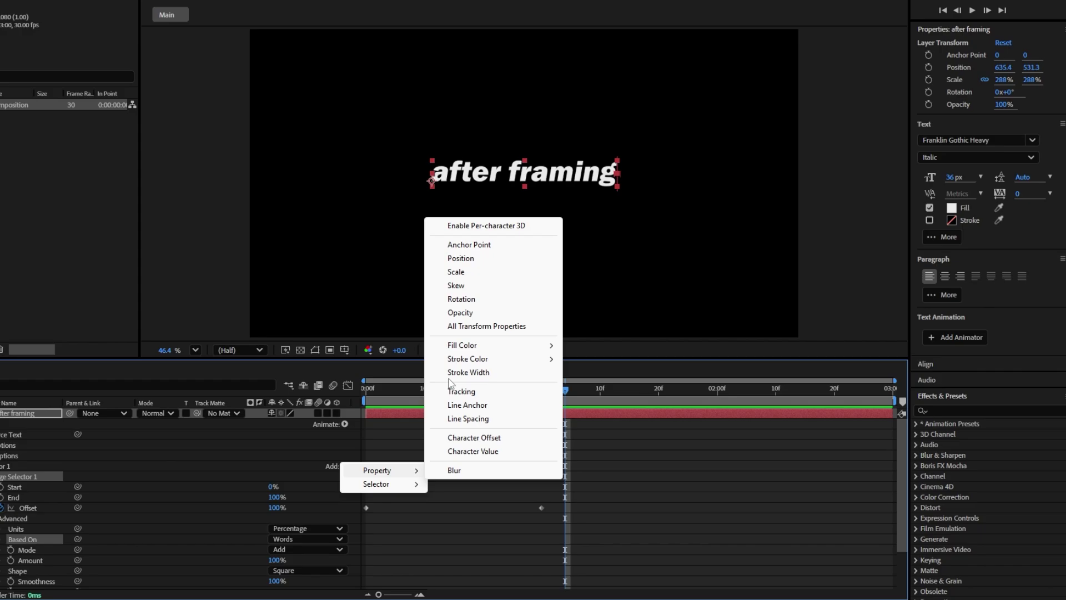
pyautogui.click(465, 312)
pyautogui.moveTo(499, 389); pyautogui.dragTo(364, 391)
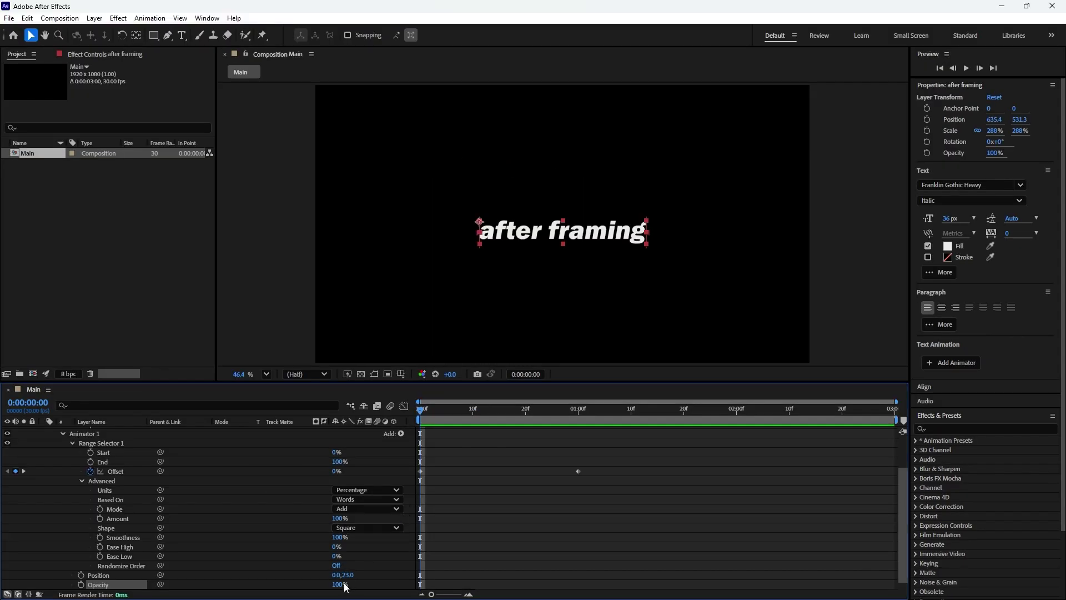
pyautogui.moveTo(341, 584); pyautogui.dragTo(275, 583)
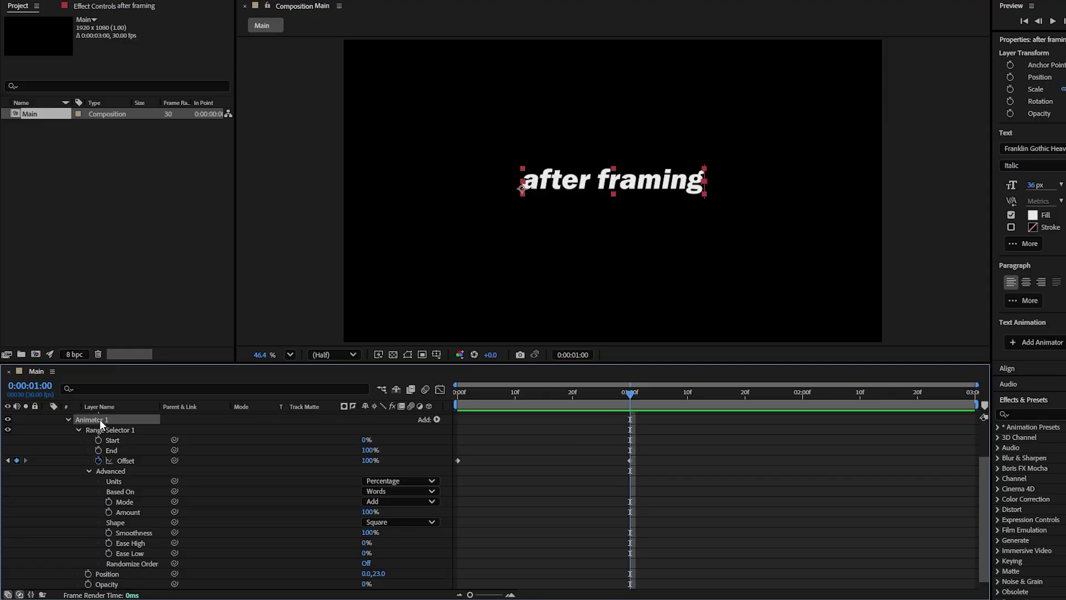
# Rename Animator 1 to 'Position & Opacity'.
pyautogui.rightClick(102, 424)
pyautogui.click(135, 518)
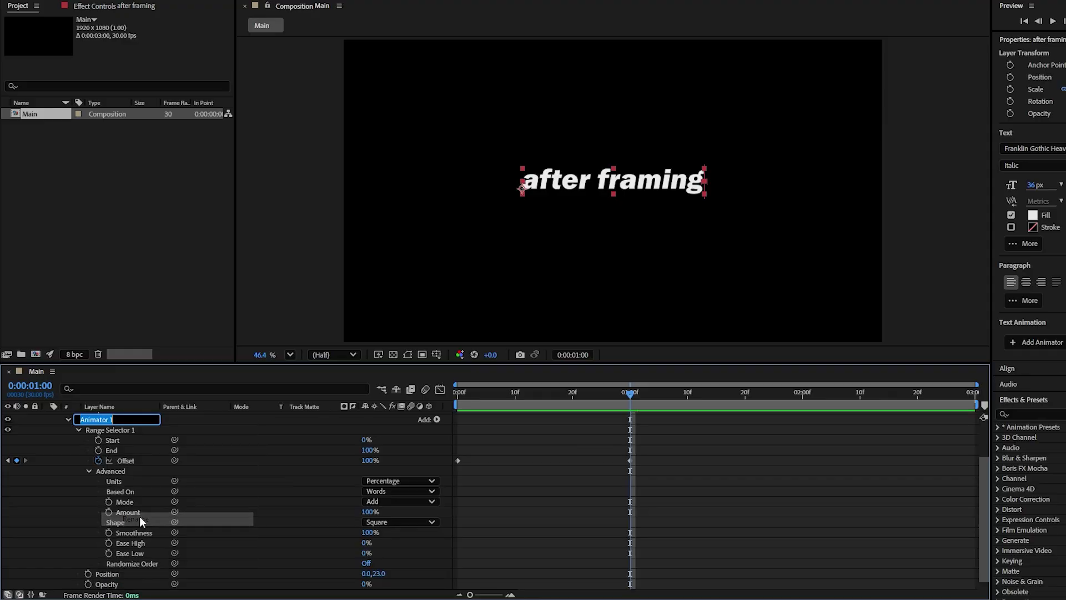
pyautogui.write('Position & Opacity')
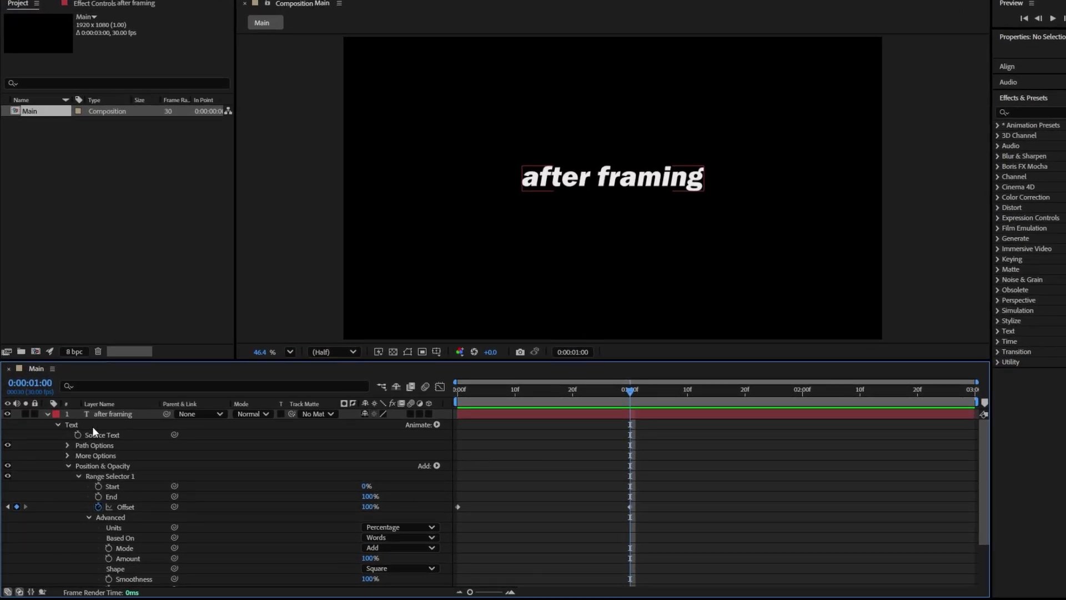
# Add a Blur text animator and set its Blur to 0, 46.
pyautogui.click(437, 424)
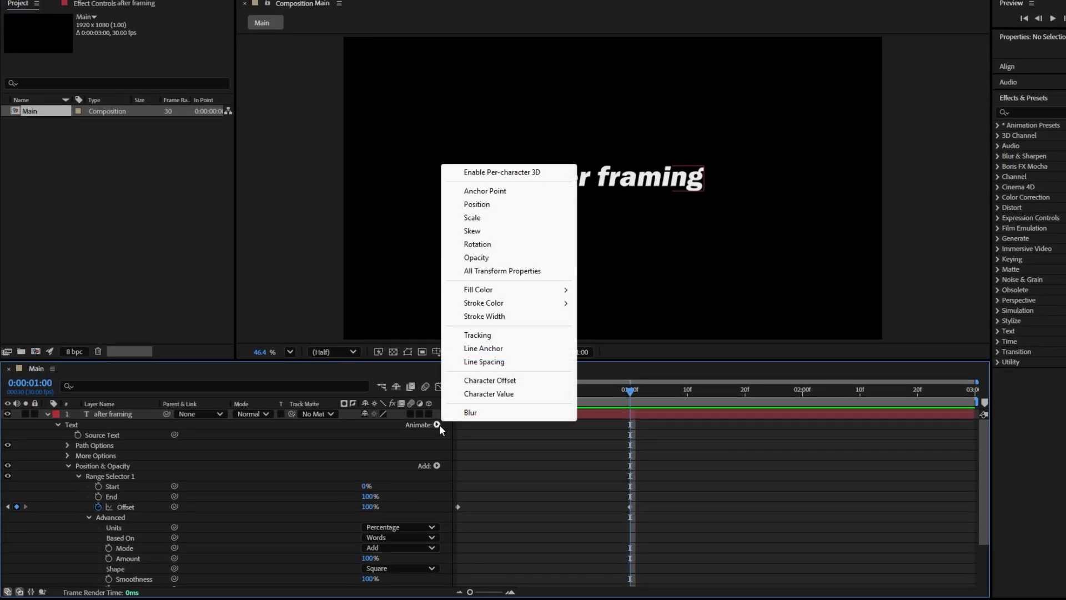
pyautogui.click(477, 415)
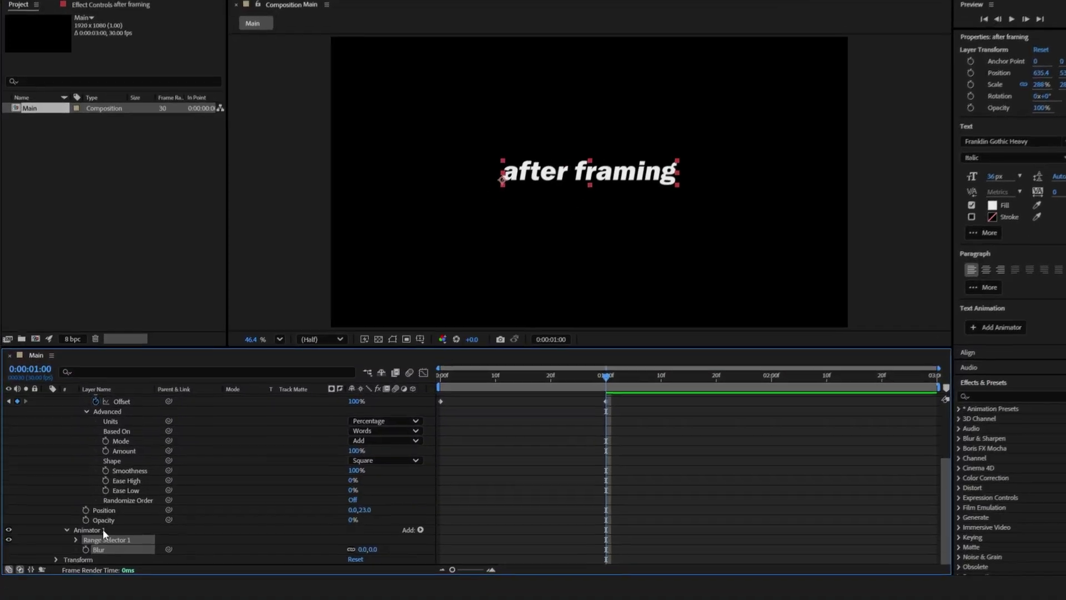
pyautogui.click(77, 518)
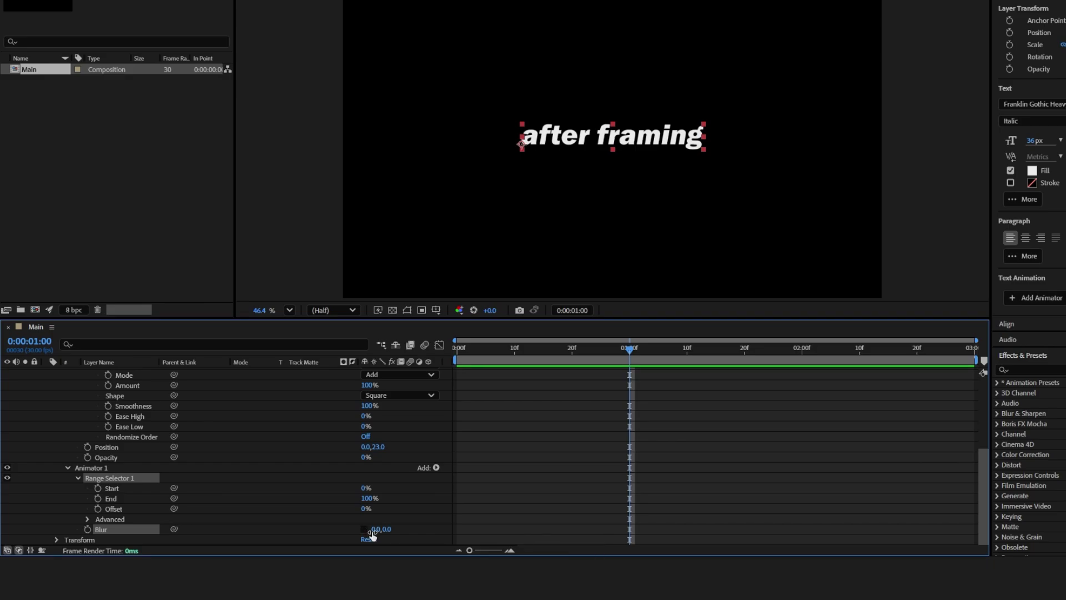
pyautogui.moveTo(387, 532); pyautogui.dragTo(418, 536)
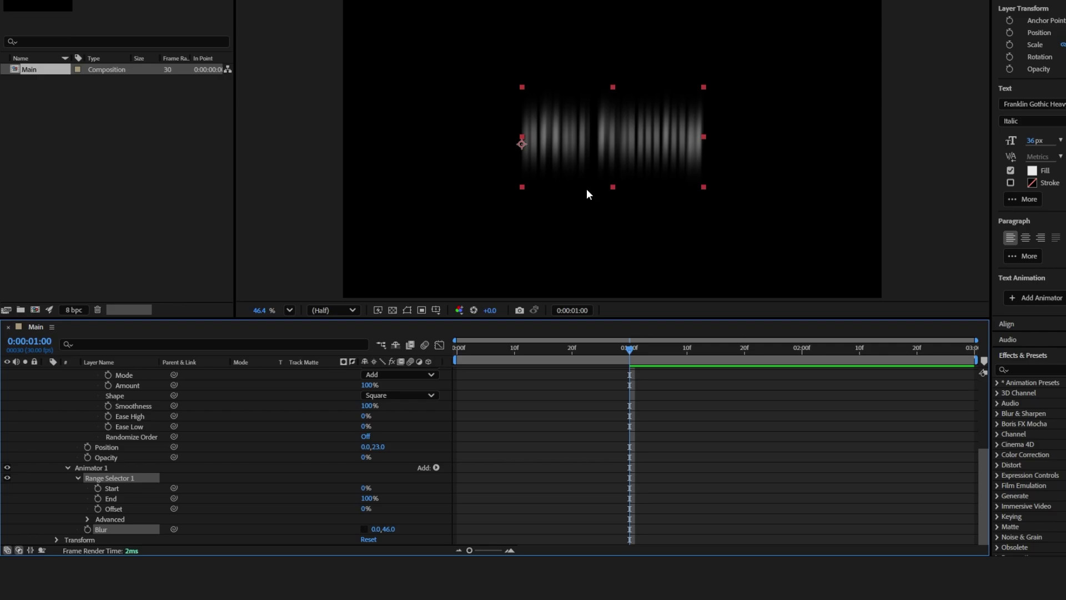
# Keyframe the blur animator's Offset at 100% at 2:09.
pyautogui.moveTo(624, 348); pyautogui.dragTo(850, 365)
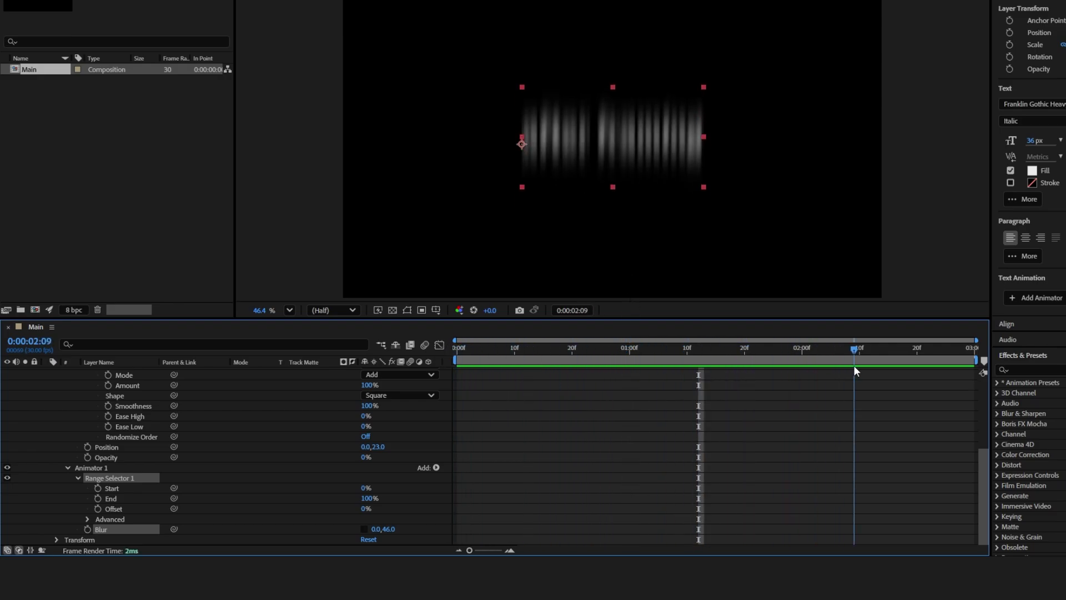
pyautogui.click(98, 509)
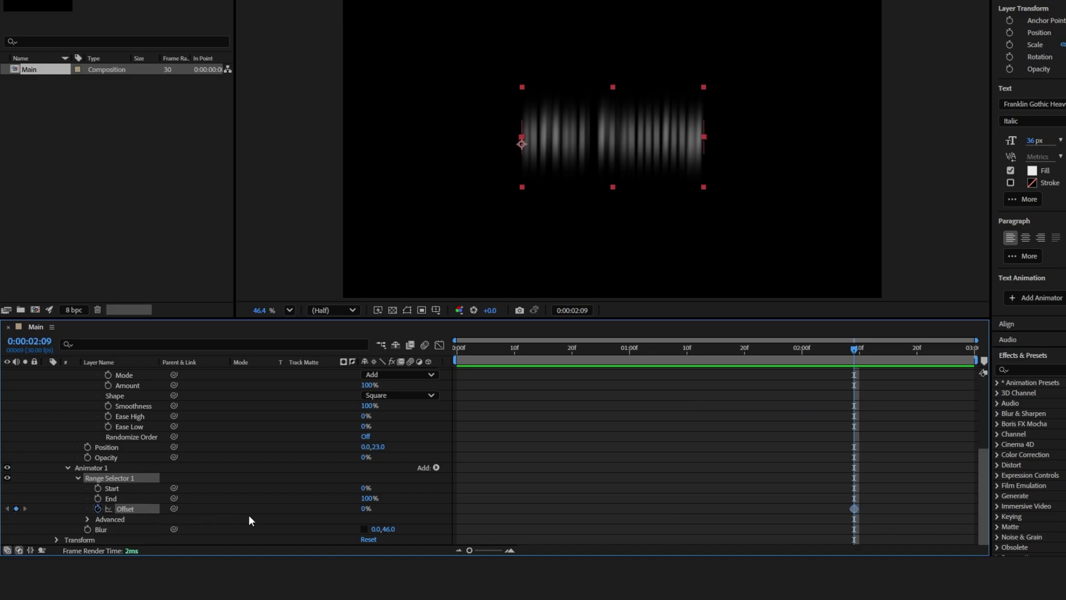
pyautogui.click(365, 509)
pyautogui.write('100')
pyautogui.press('Return')
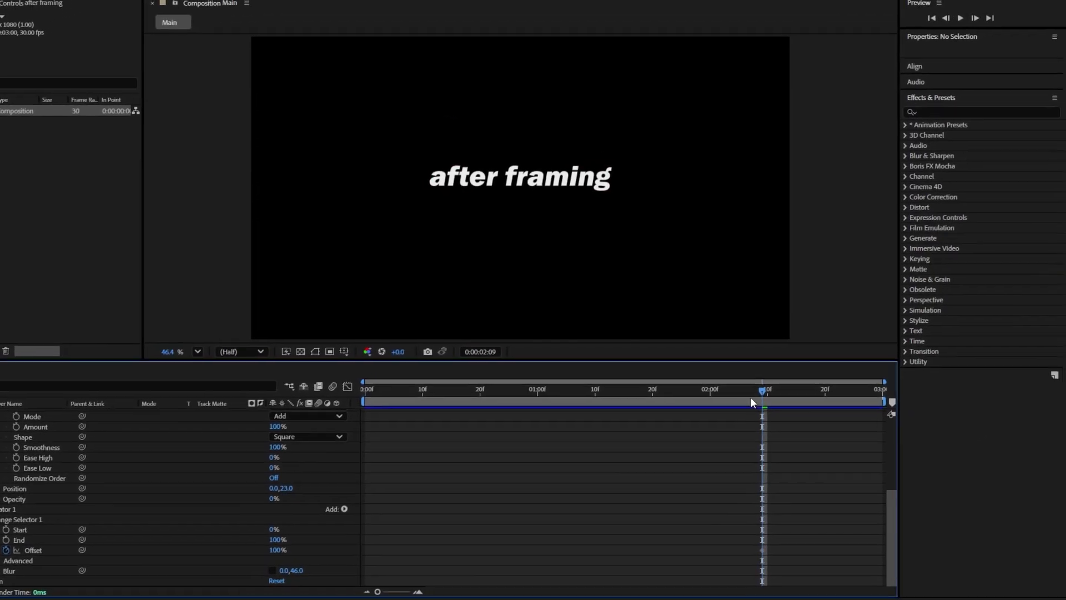
# Key Offset to 0% at 2:29, then preview the blur sweep from 1:24 in a maximized viewer.
pyautogui.moveTo(853, 349); pyautogui.dragTo(968, 353)
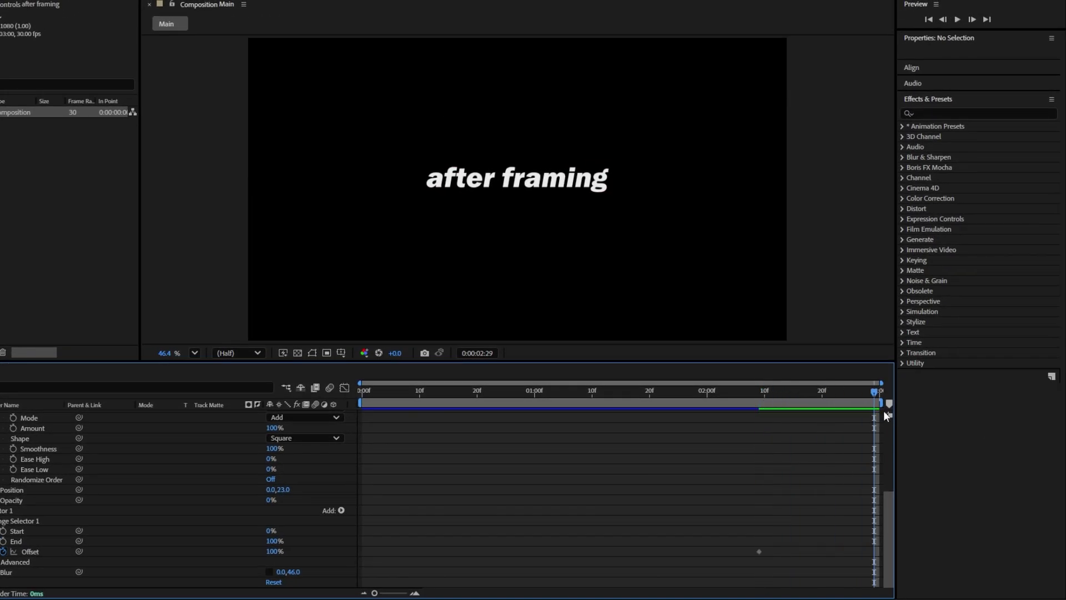
pyautogui.click(274, 551)
pyautogui.write('0')
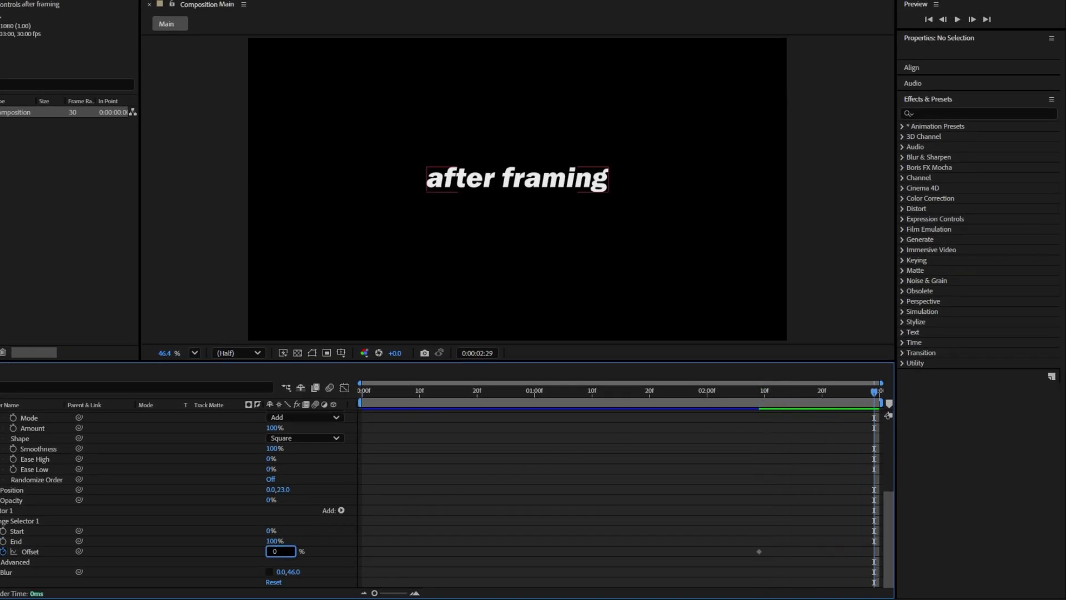
pyautogui.press('Return')
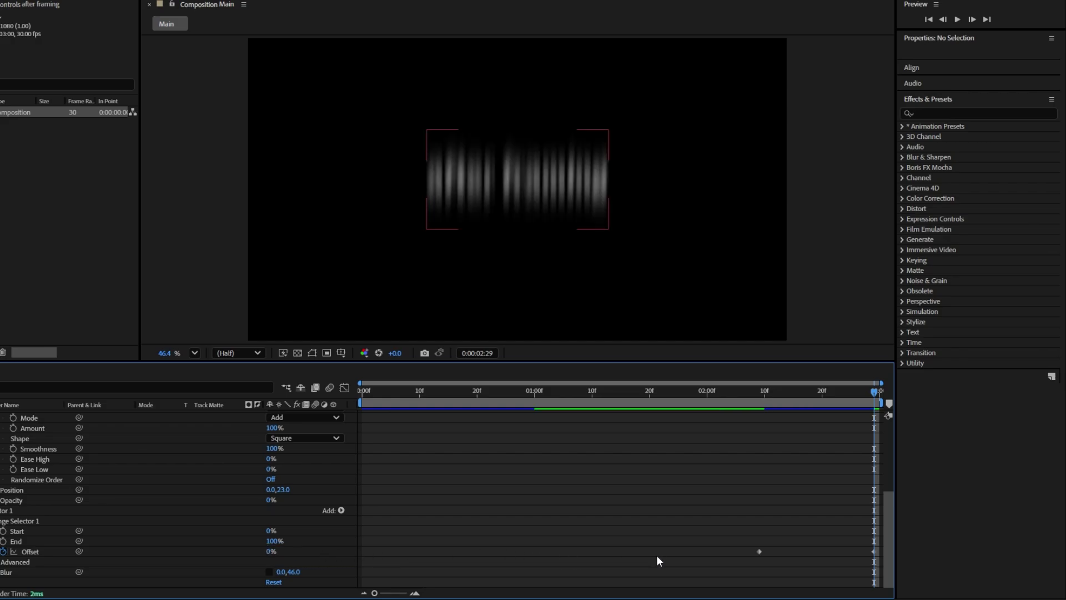
pyautogui.click(851, 407)
pyautogui.moveTo(872, 394); pyautogui.dragTo(815, 411)
pyautogui.press('`')
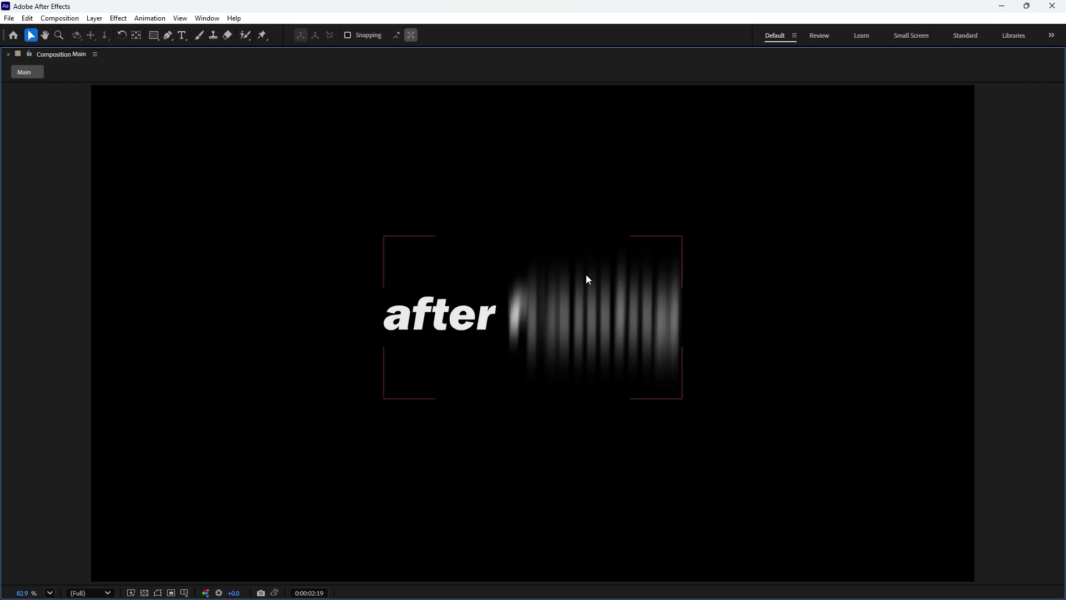
# Set the blur animator's Based On to Lines and preview the sweep around 2:10.
pyautogui.press('`')
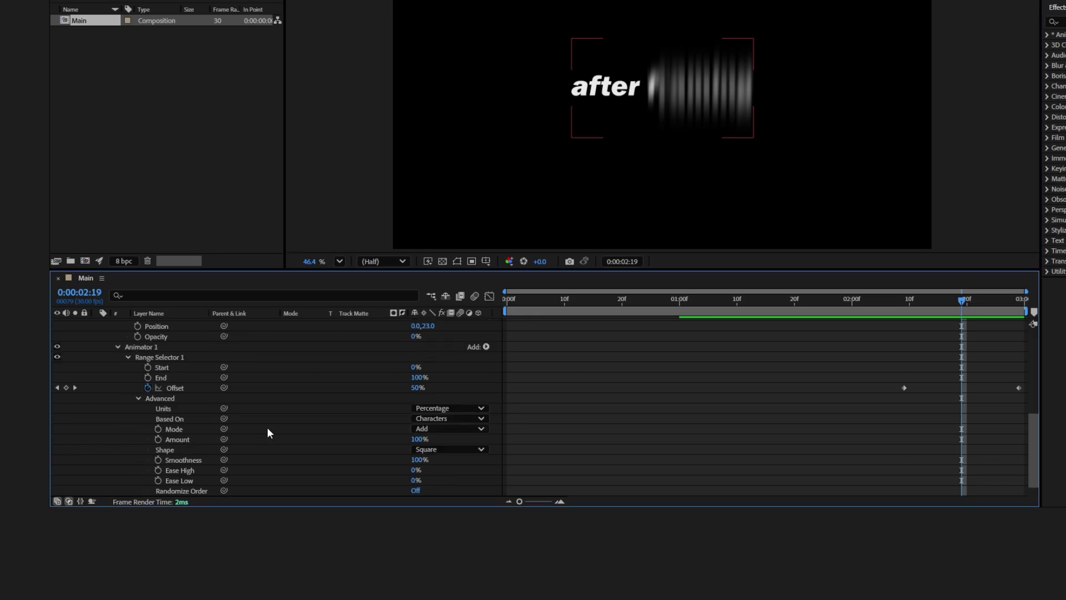
pyautogui.click(478, 418)
pyautogui.click(442, 471)
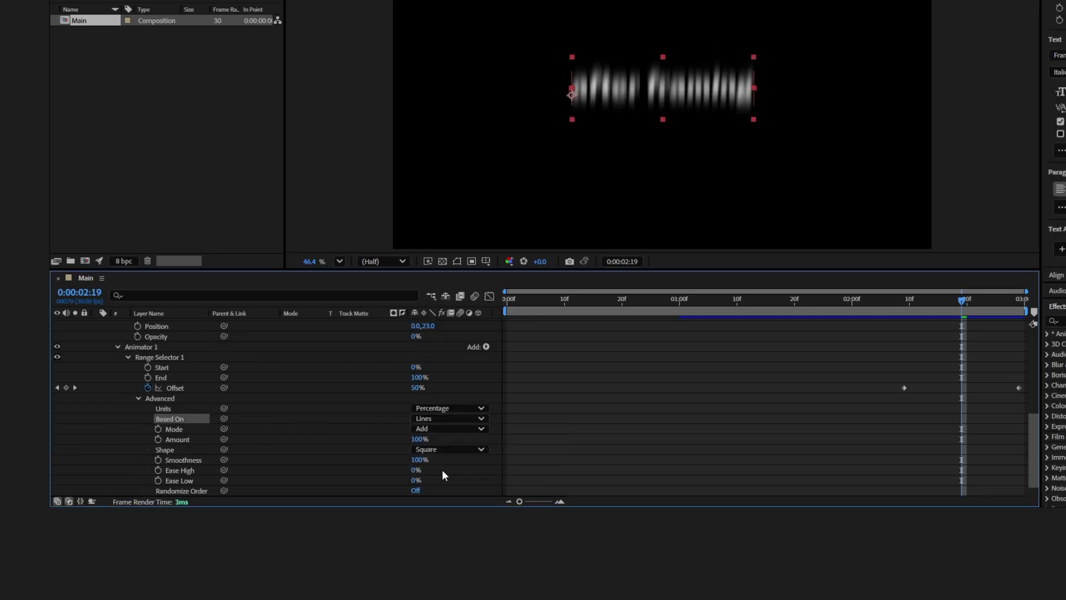
pyautogui.moveTo(961, 300)
pyautogui.mouseDown()
pyautogui.moveTo(904, 299)
pyautogui.moveTo(945, 304)
pyautogui.mouseUp()
pyautogui.moveTo(821, 409); pyautogui.dragTo(890, 425)
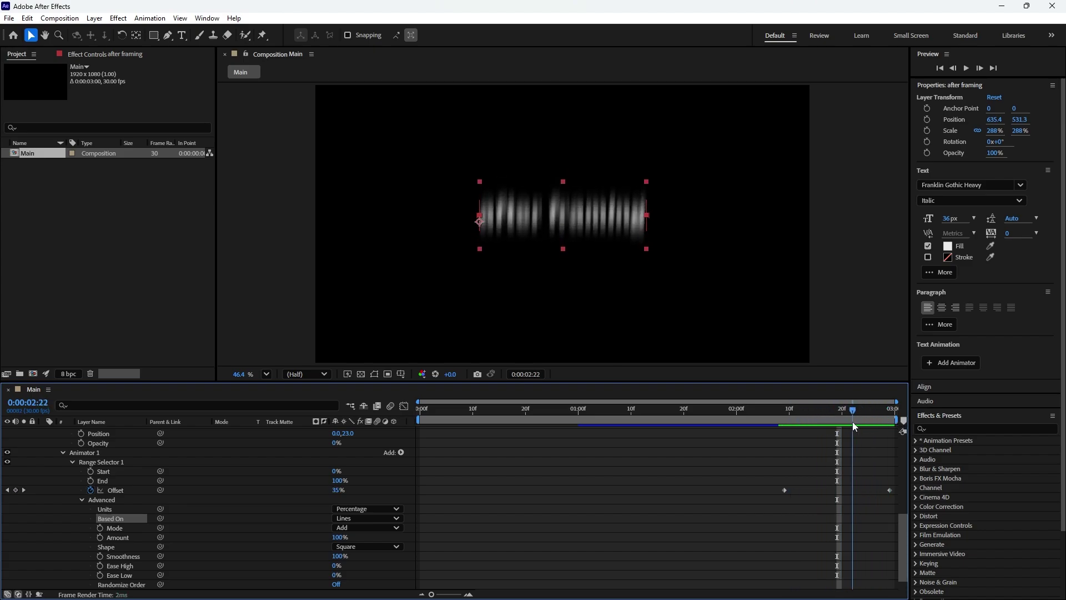
# Add Opacity to the blur animator and set it to 0%.
pyautogui.click(401, 452)
pyautogui.moveTo(426, 458)
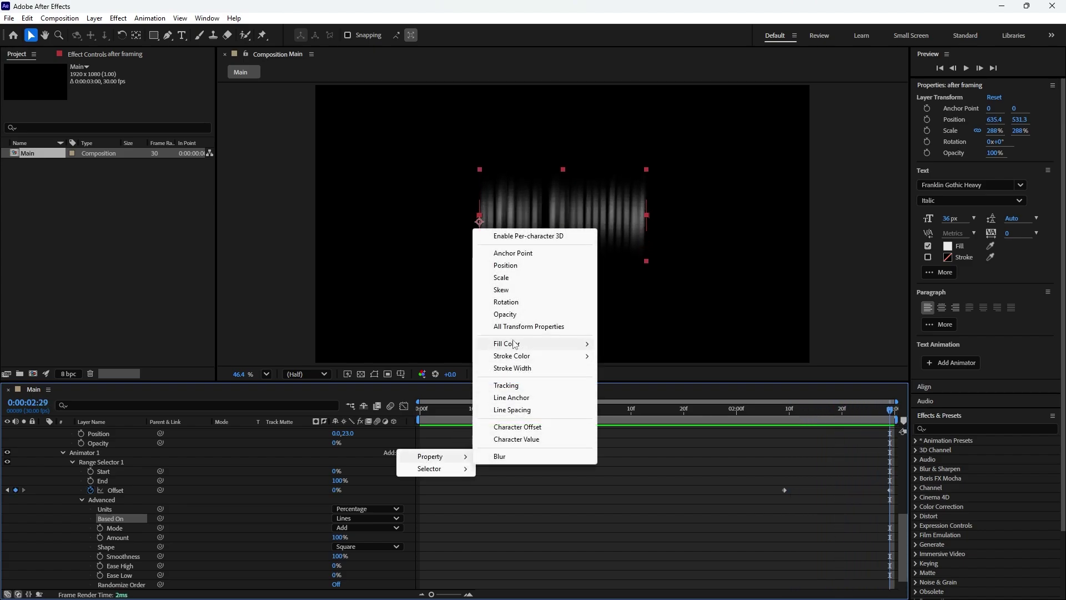
pyautogui.click(517, 316)
pyautogui.press('`')
pyautogui.click(340, 444)
pyautogui.press('BackSpace')
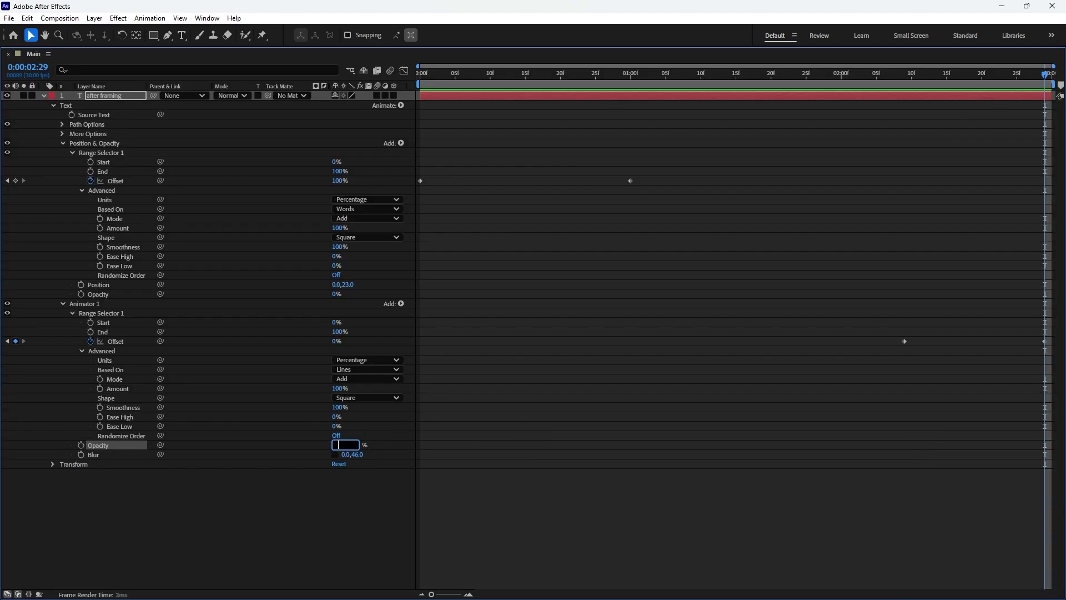
pyautogui.write('0')
pyautogui.click(392, 444)
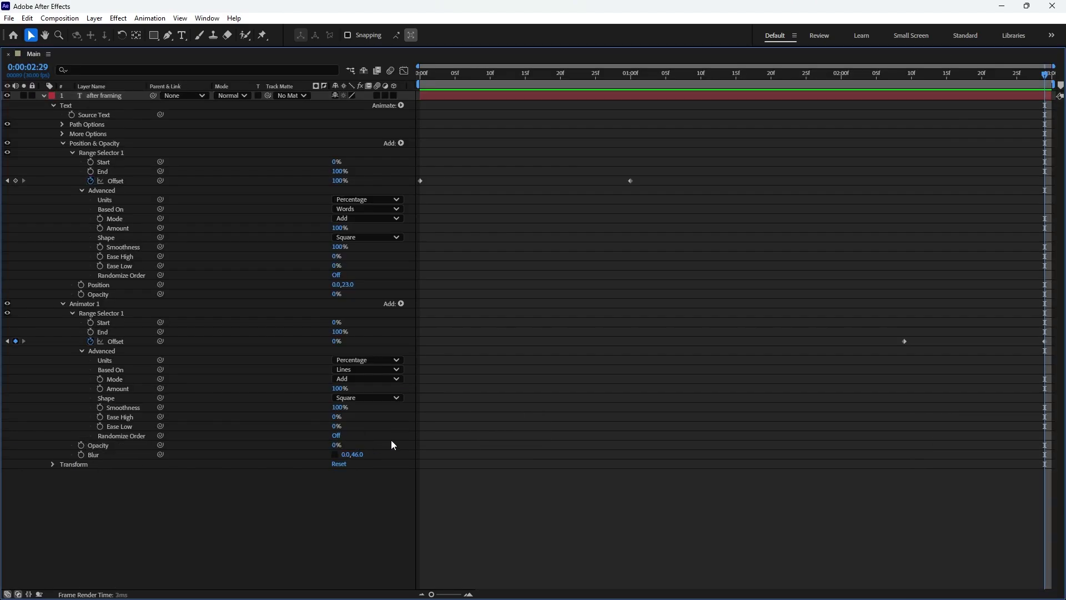
# Rename the blur animator to 'Blur & Opacity'.
pyautogui.rightClick(78, 309)
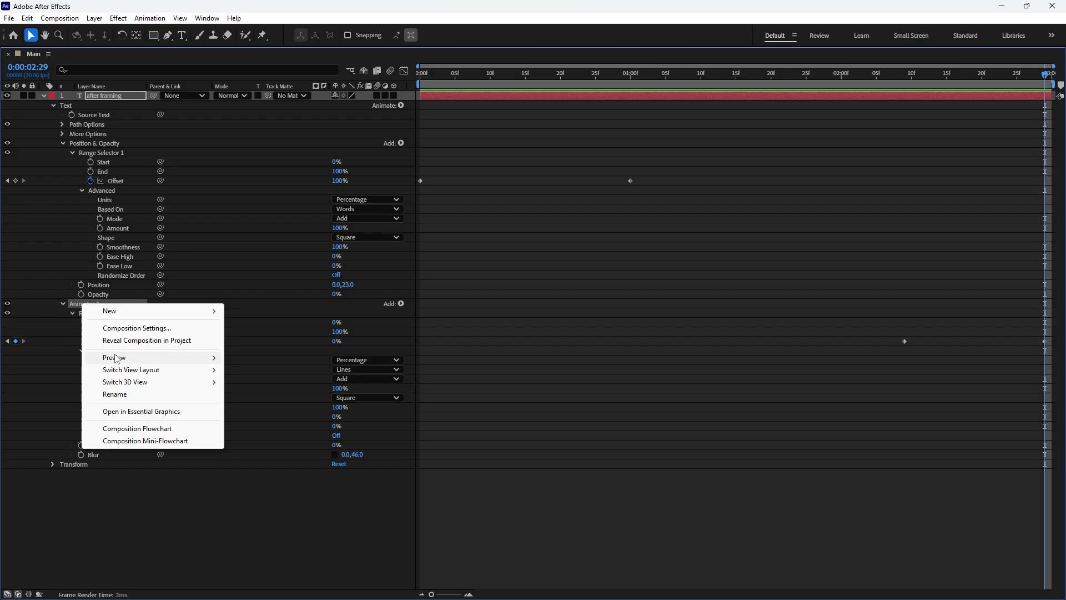
pyautogui.click(118, 395)
pyautogui.write('Blu')
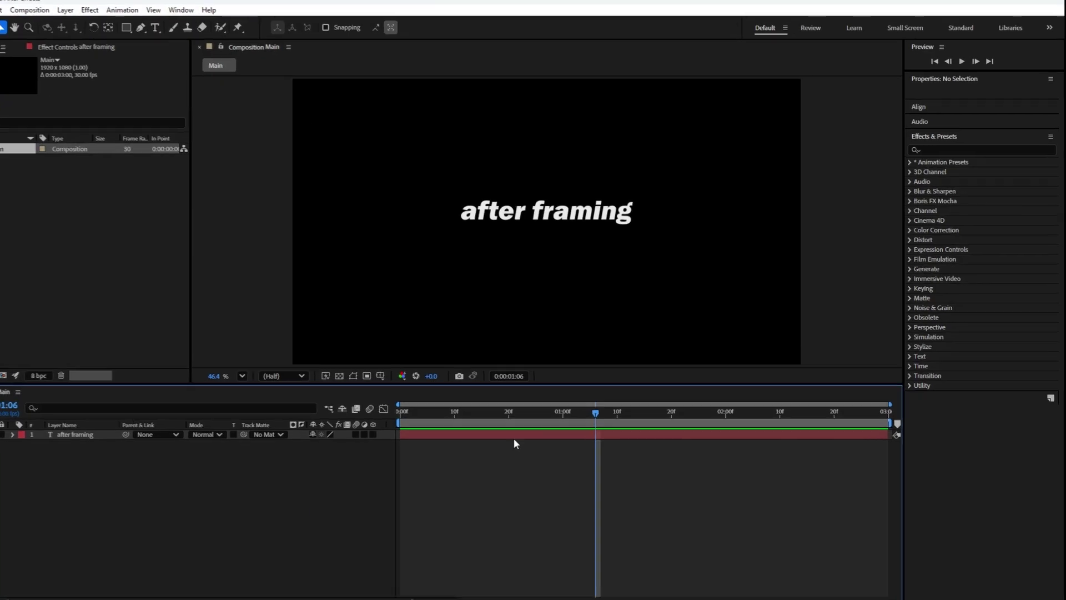
# Search 'drop s' in Effects & Presets and apply Drop Shadow to the after framing text layer.
pyautogui.click(935, 140)
pyautogui.write('dro')
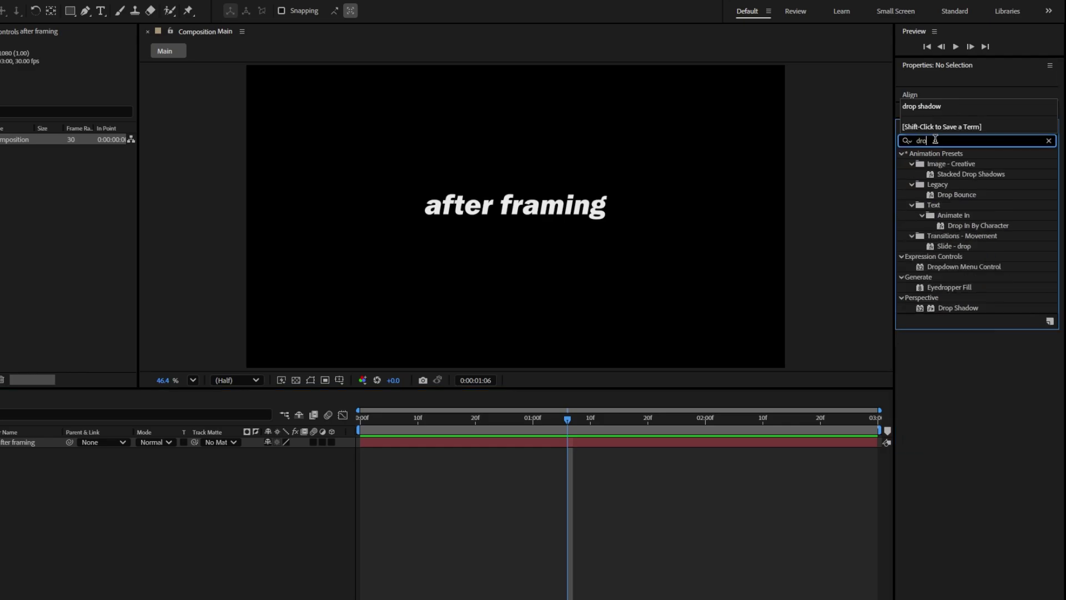
pyautogui.write('p sha')
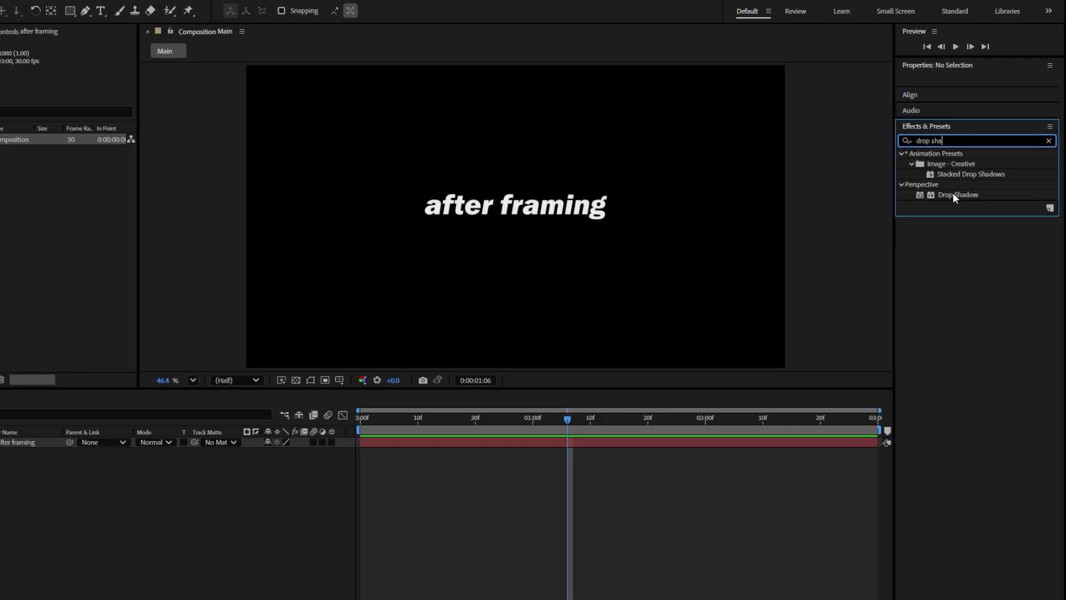
pyautogui.moveTo(953, 195); pyautogui.dragTo(408, 444)
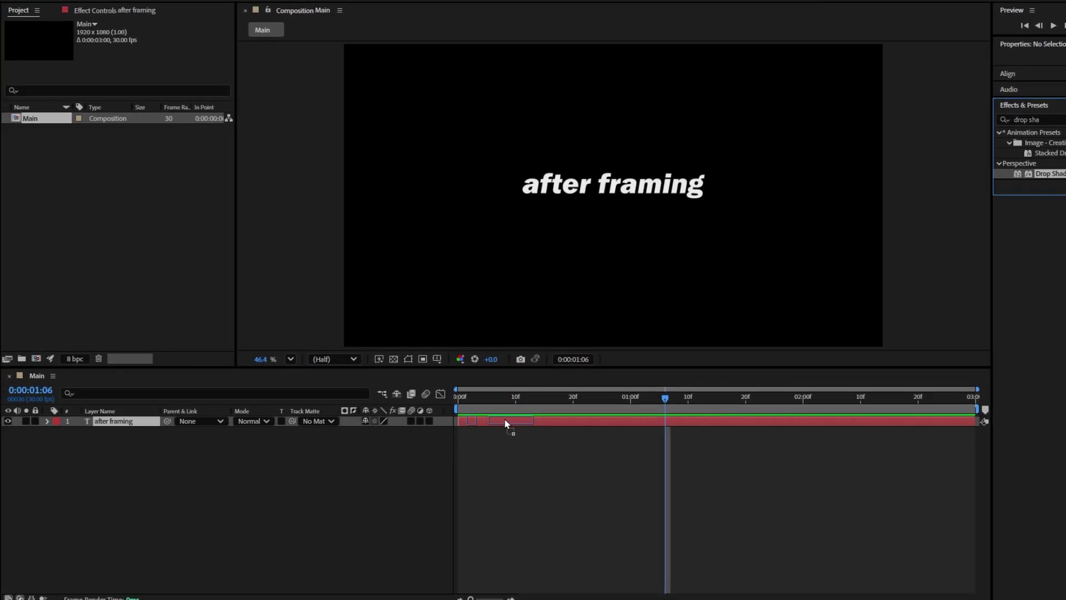
pyautogui.moveTo(505, 422); pyautogui.dragTo(504, 422)
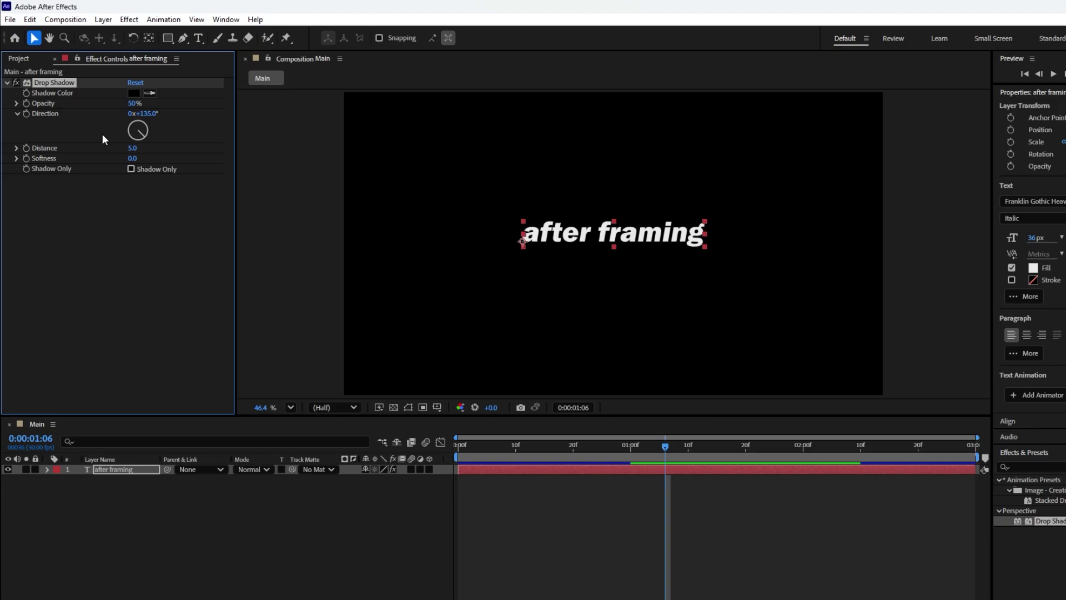
# Change the Main composition's background colour to pale cyan A9FFEC in Composition Settings.
pyautogui.click(75, 20)
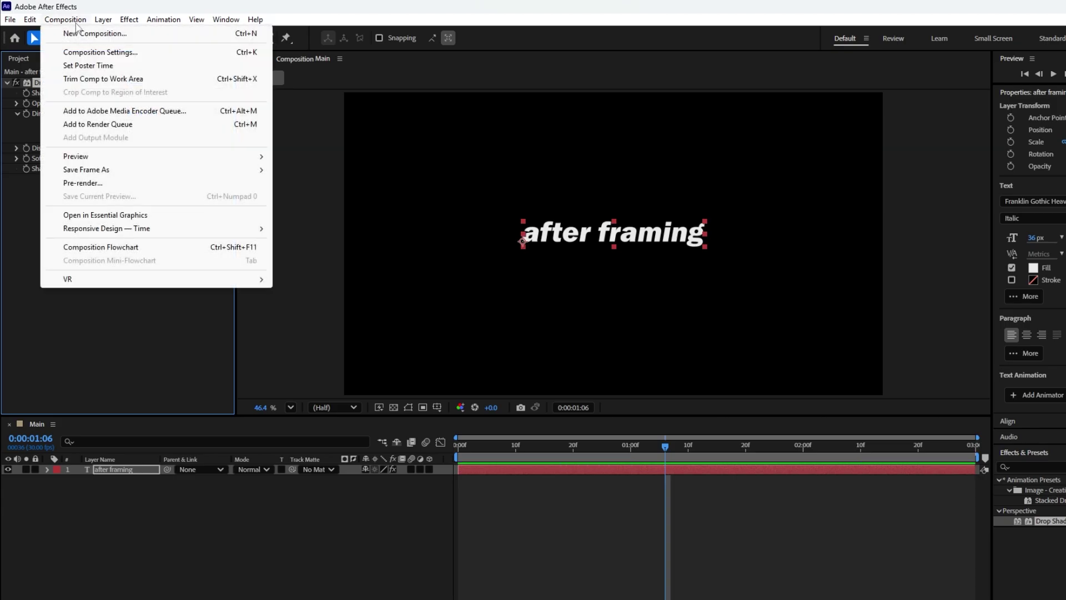
pyautogui.click(85, 51)
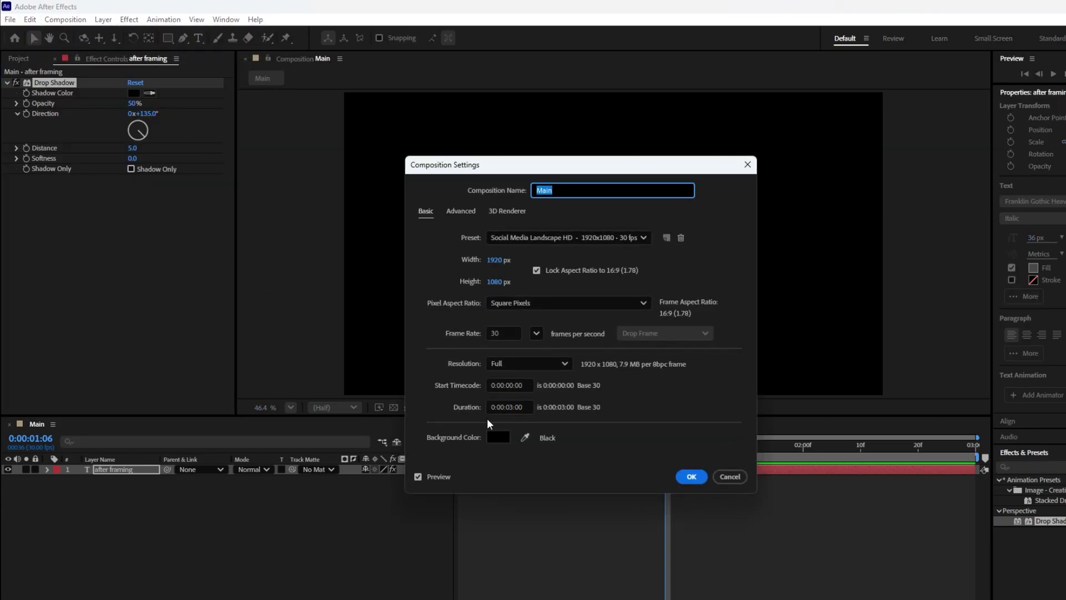
pyautogui.click(498, 437)
pyautogui.click(620, 353)
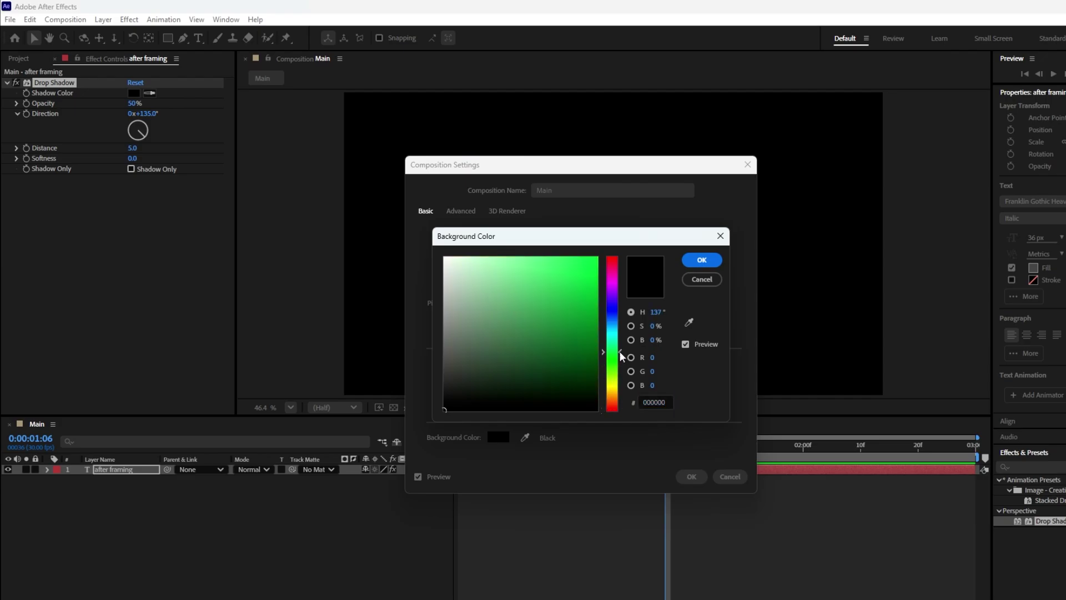
pyautogui.moveTo(620, 355); pyautogui.dragTo(620, 340)
pyautogui.click(495, 257)
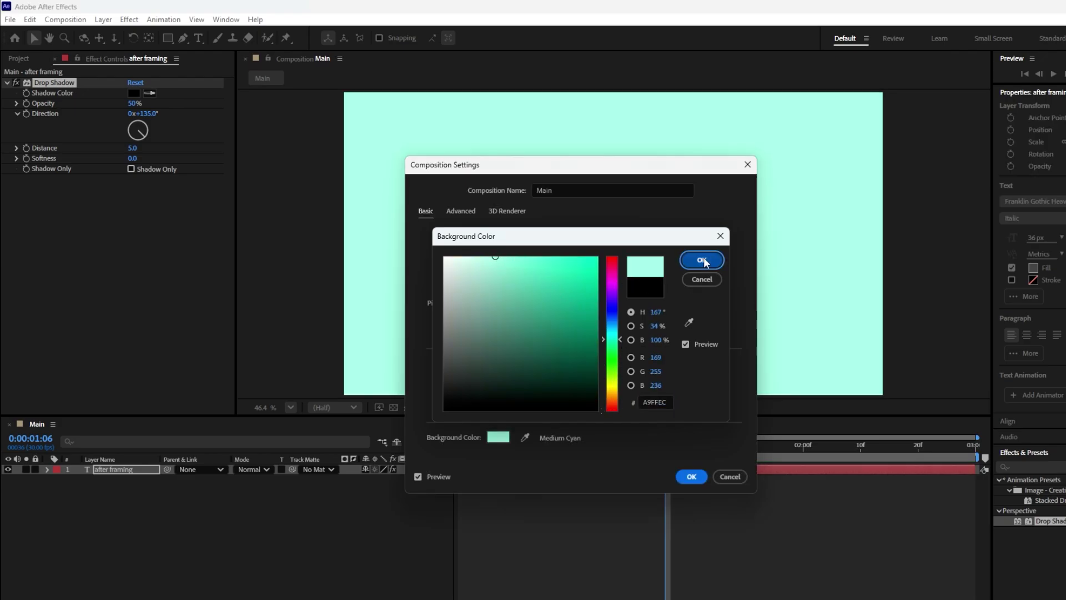
pyautogui.click(702, 260)
pyautogui.click(691, 476)
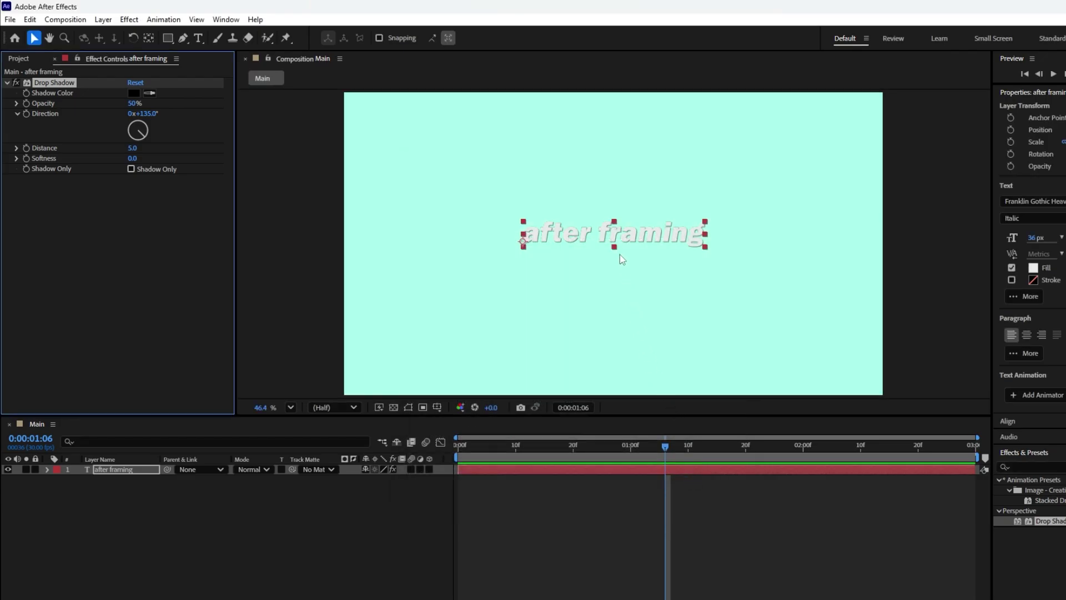
# Set Drop Shadow to 66% opacity, 47° direction and softness 9, then play from the start.
pyautogui.scroll(3, 615, 243)
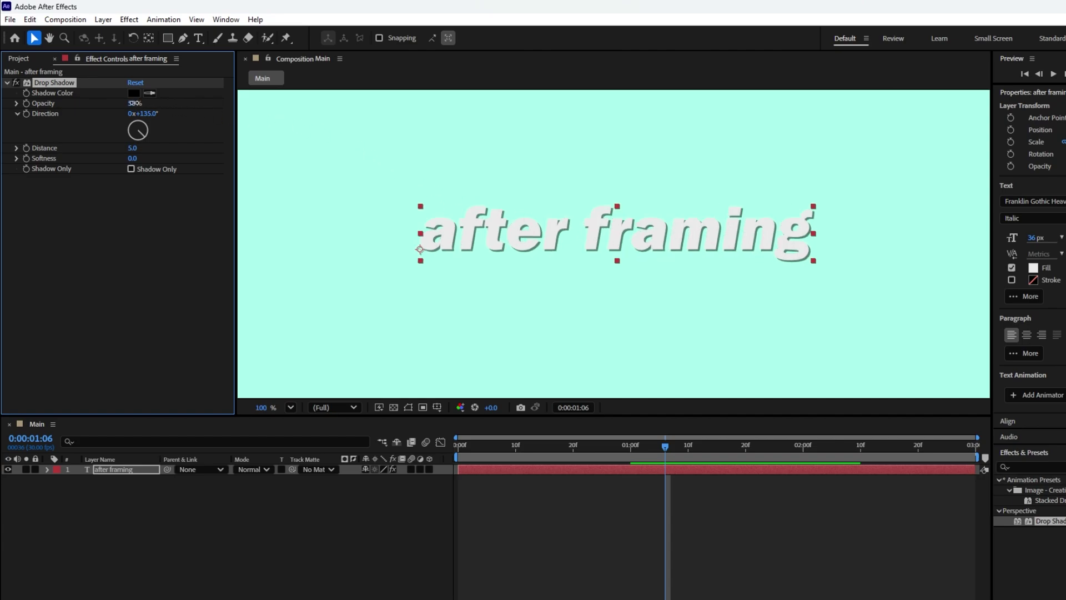
pyautogui.moveTo(135, 103); pyautogui.dragTo(151, 117)
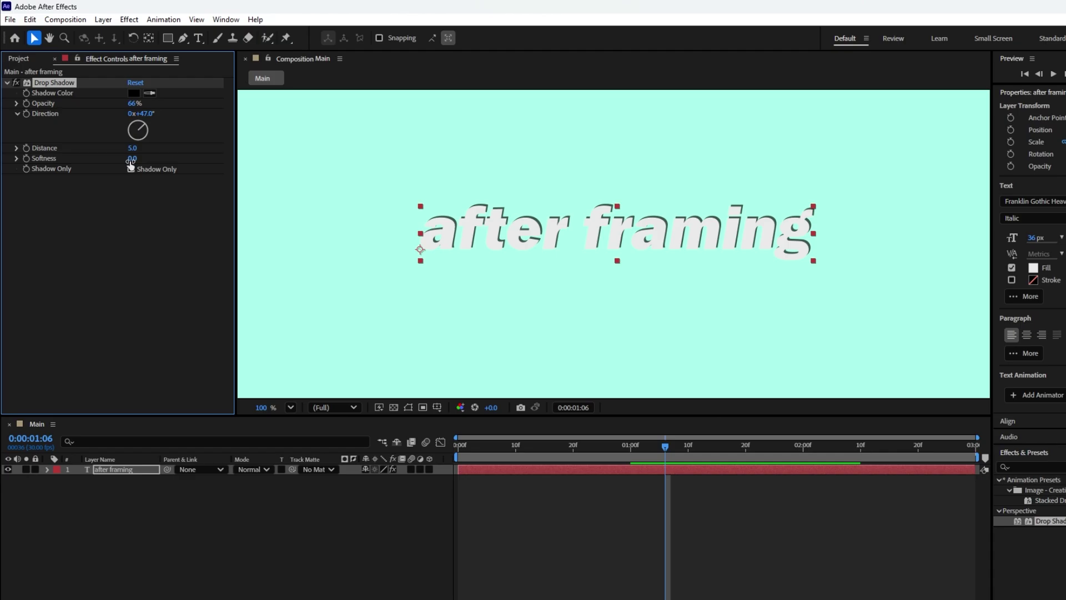
pyautogui.moveTo(134, 159); pyautogui.dragTo(141, 159)
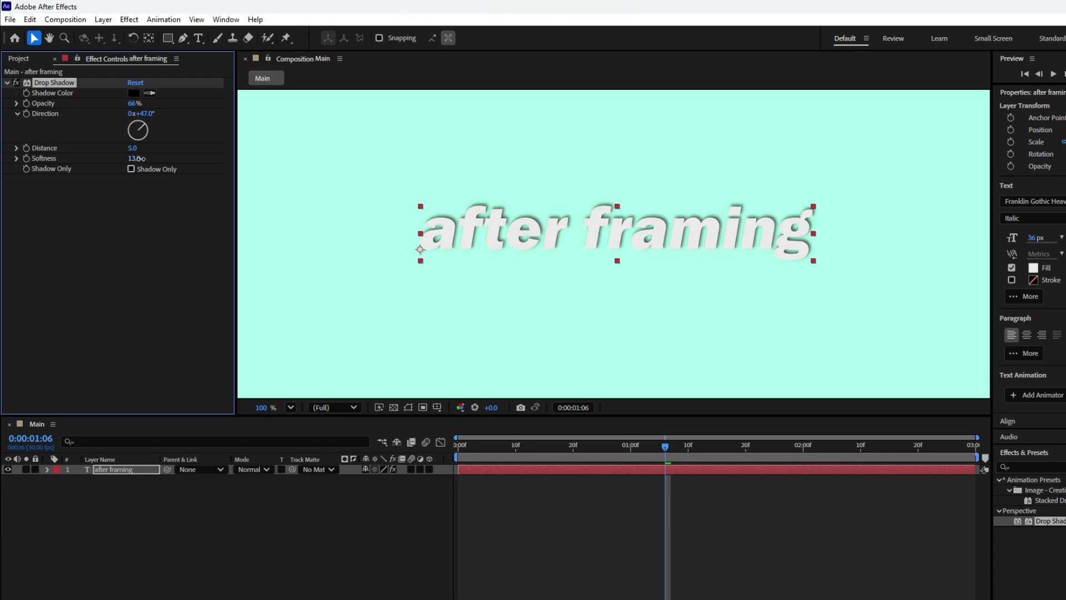
pyautogui.click(457, 447)
pyautogui.press('space')
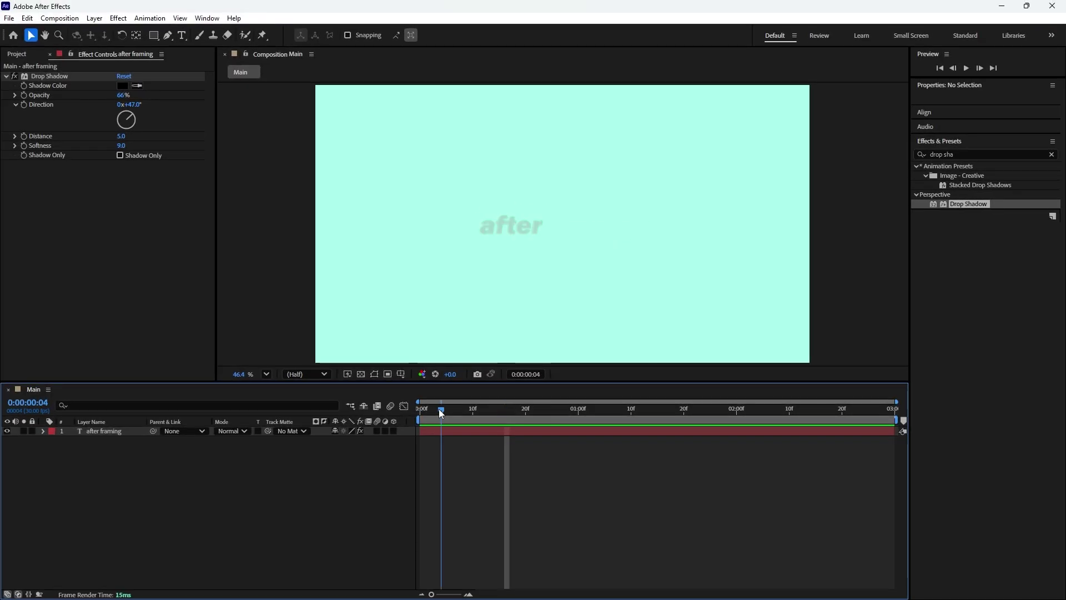
# Duplicate the after framing layer and move the copy to position 659.4, 582.3.
pyautogui.moveTo(440, 409); pyautogui.dragTo(593, 409)
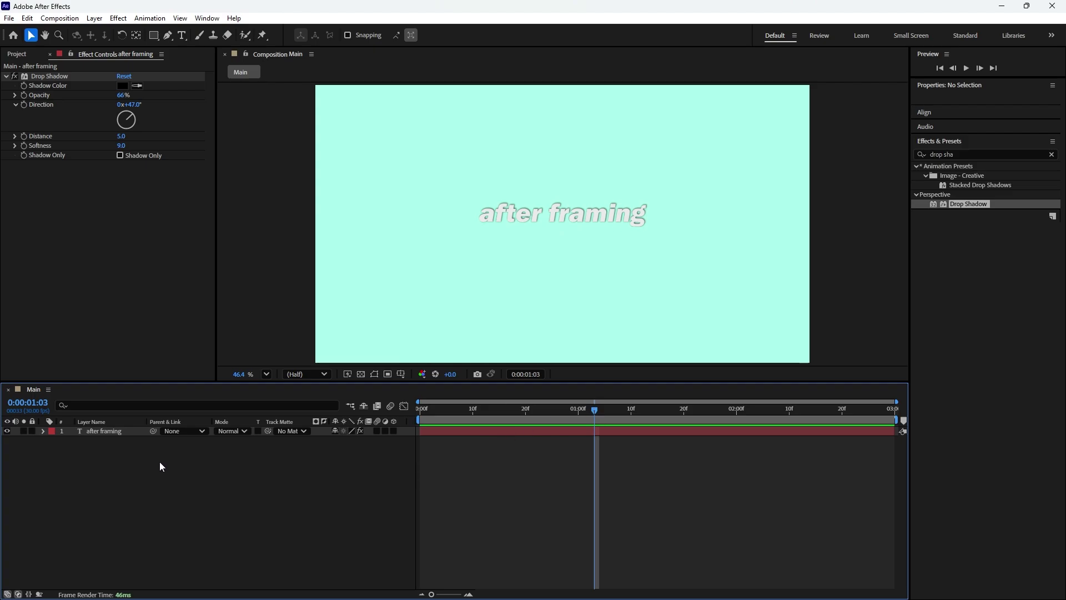
pyautogui.click(117, 430)
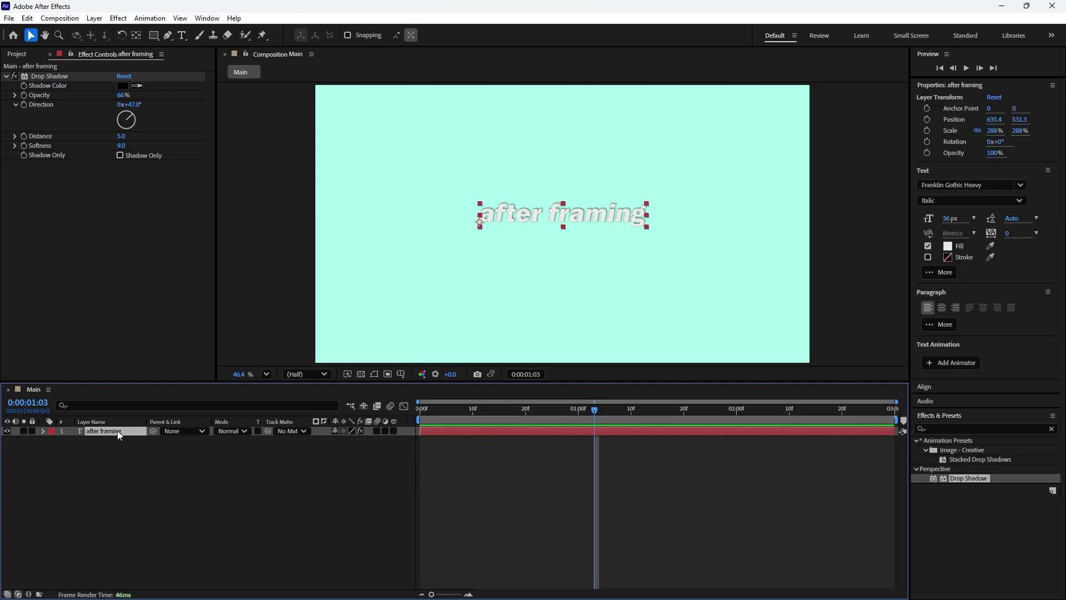
pyautogui.hotkey('ctrl', 'd')
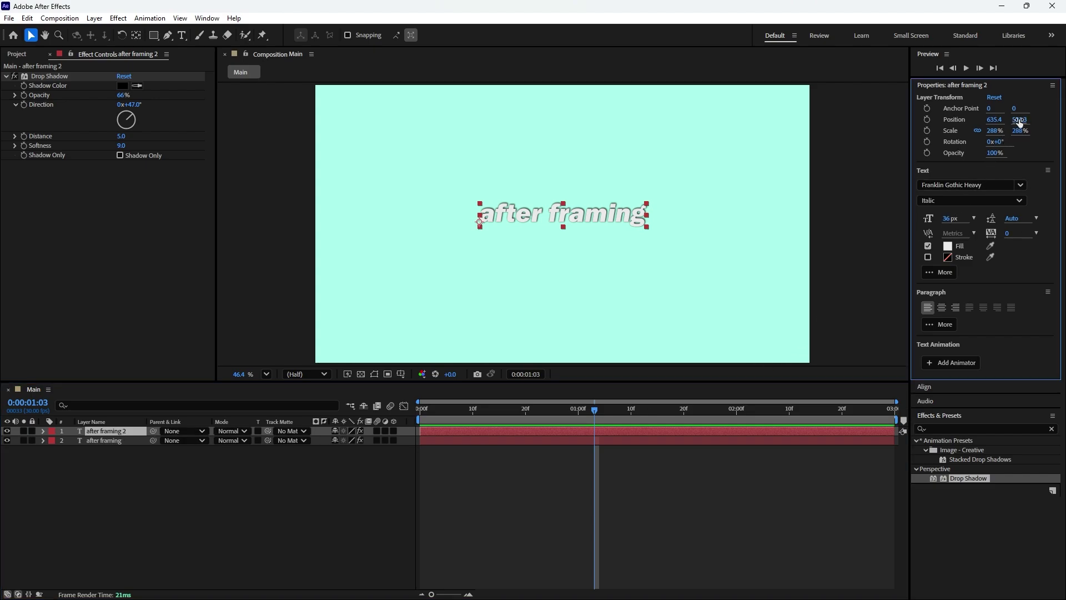
pyautogui.moveTo(1020, 122); pyautogui.dragTo(1040, 132)
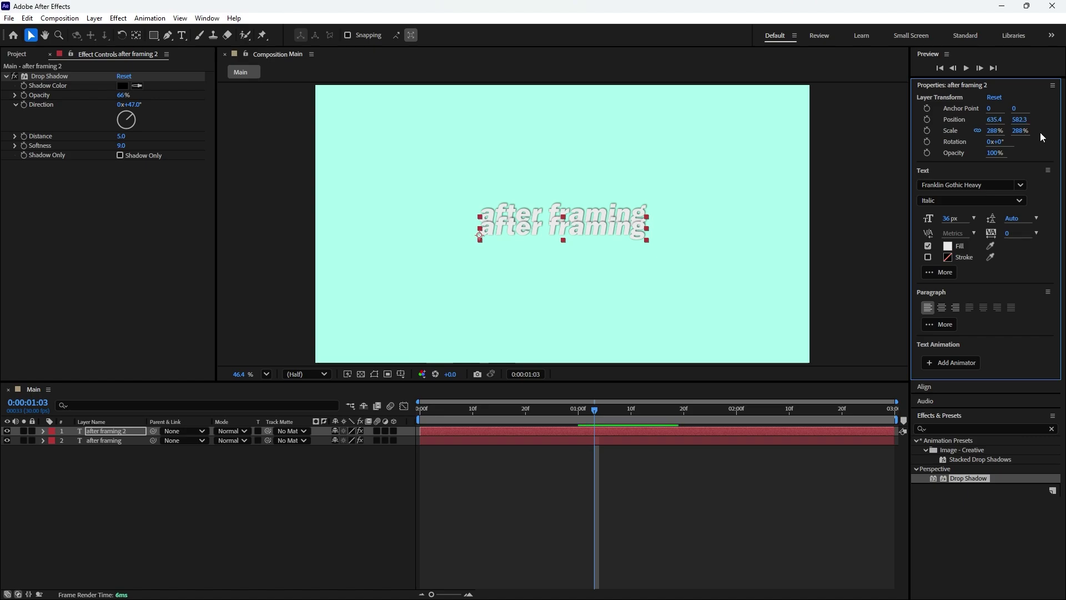
pyautogui.moveTo(994, 120)
pyautogui.mouseDown()
pyautogui.moveTo(1024, 123)
pyautogui.moveTo(1013, 127)
pyautogui.mouseUp()
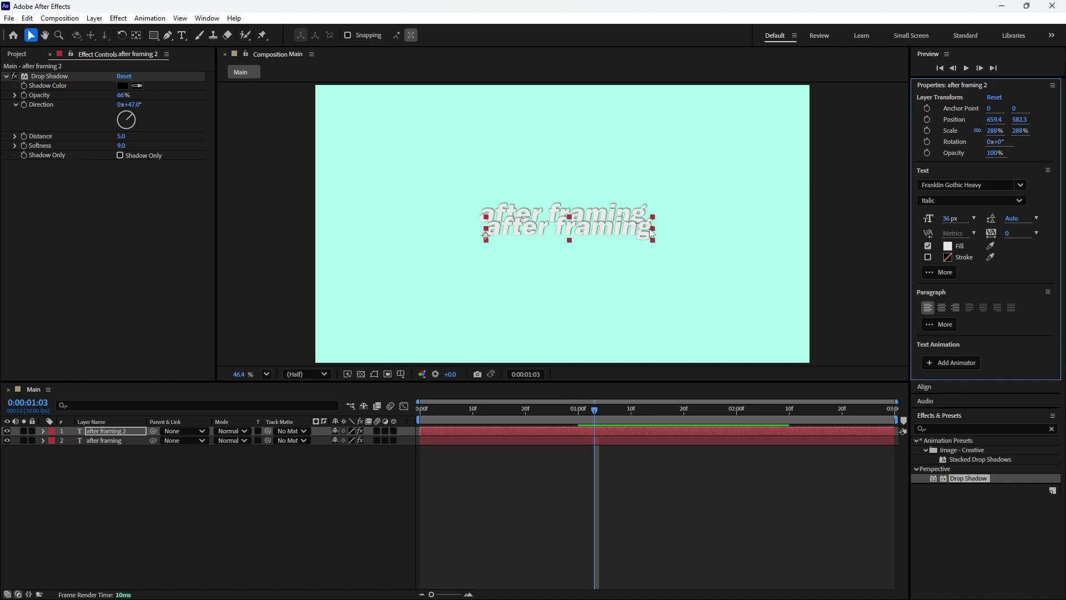
# Retype the duplicate title as 'text template' and scrub the timeline to one second.
pyautogui.doubleClick(531, 229)
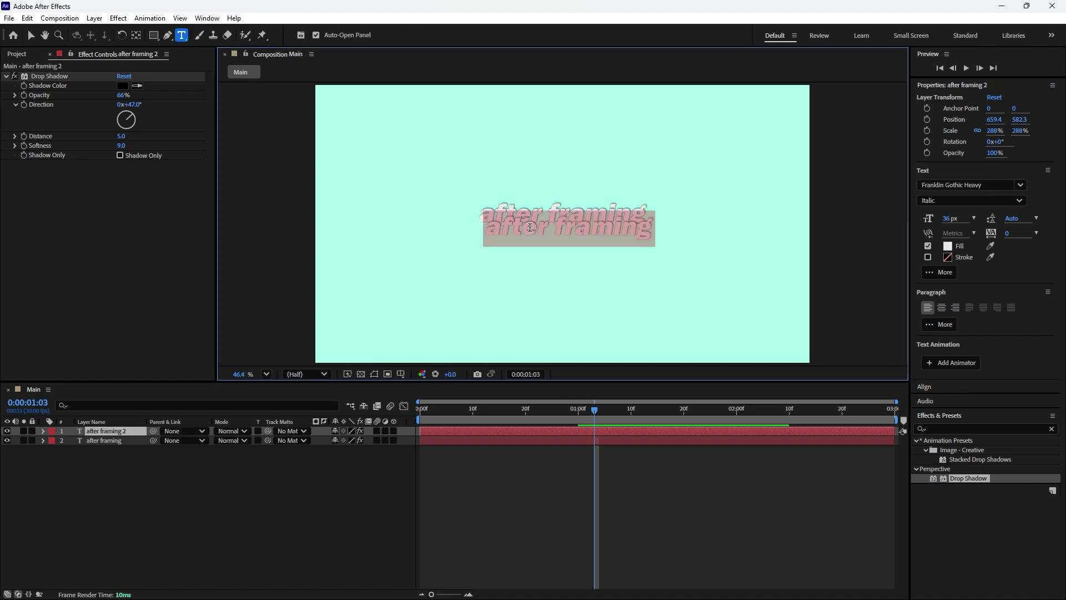
pyautogui.write('text template')
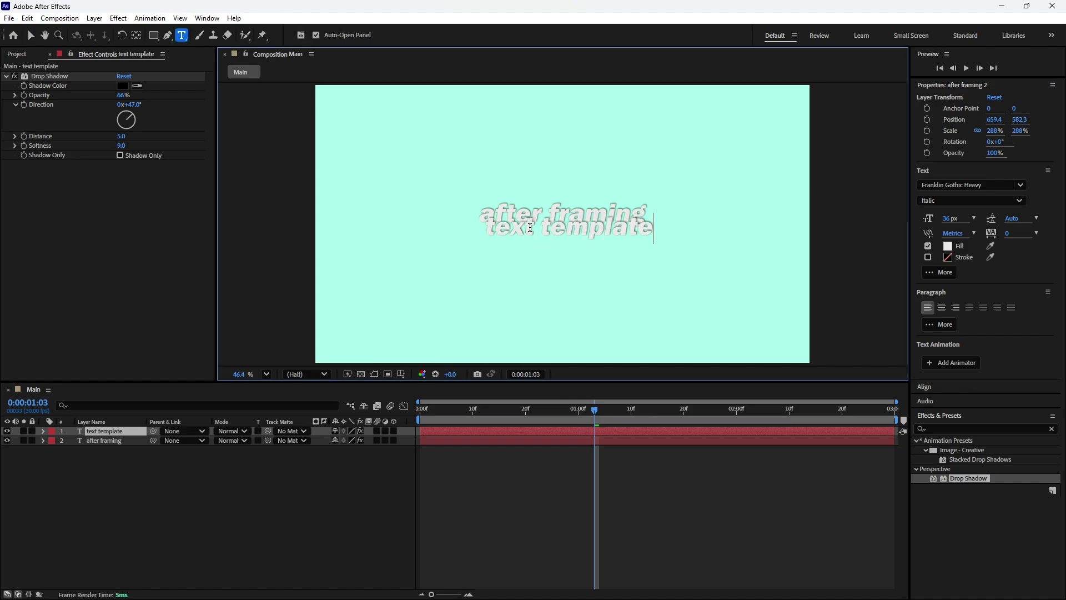
pyautogui.click(30, 35)
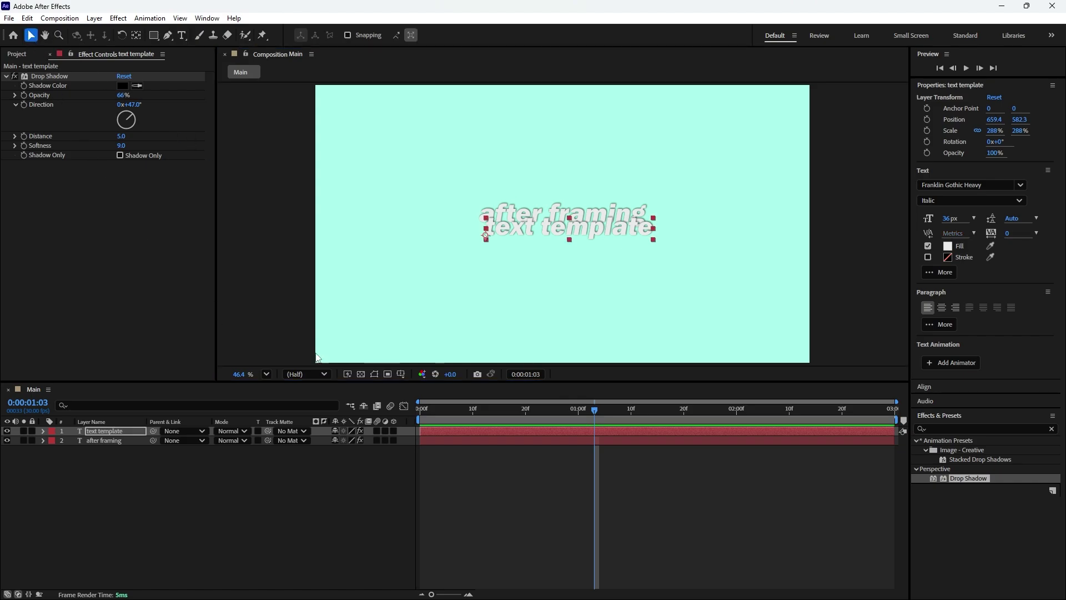
pyautogui.moveTo(430, 410); pyautogui.dragTo(532, 436)
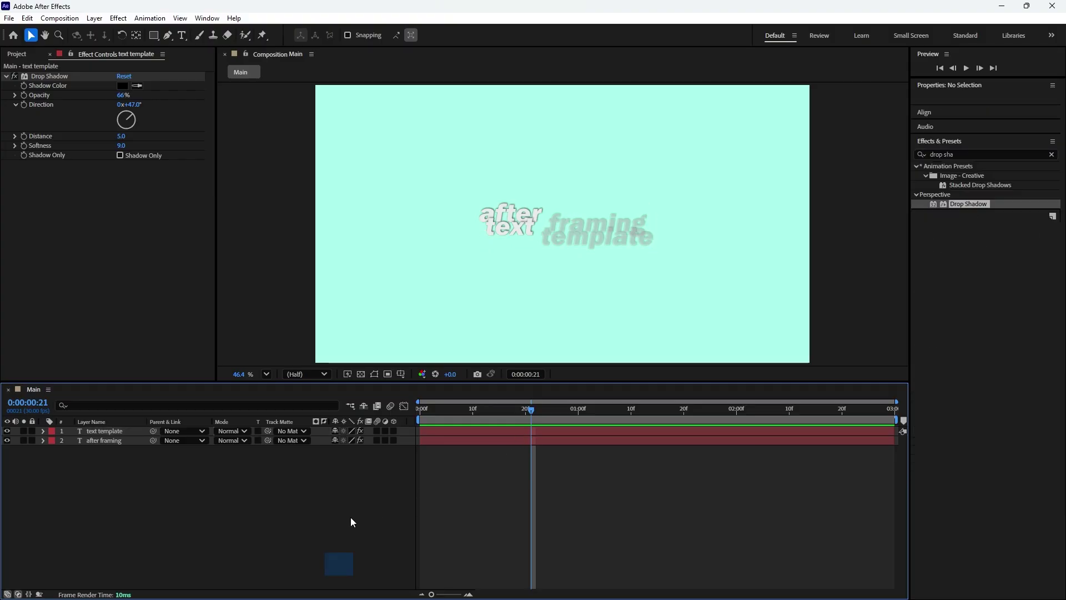
pyautogui.press('u')
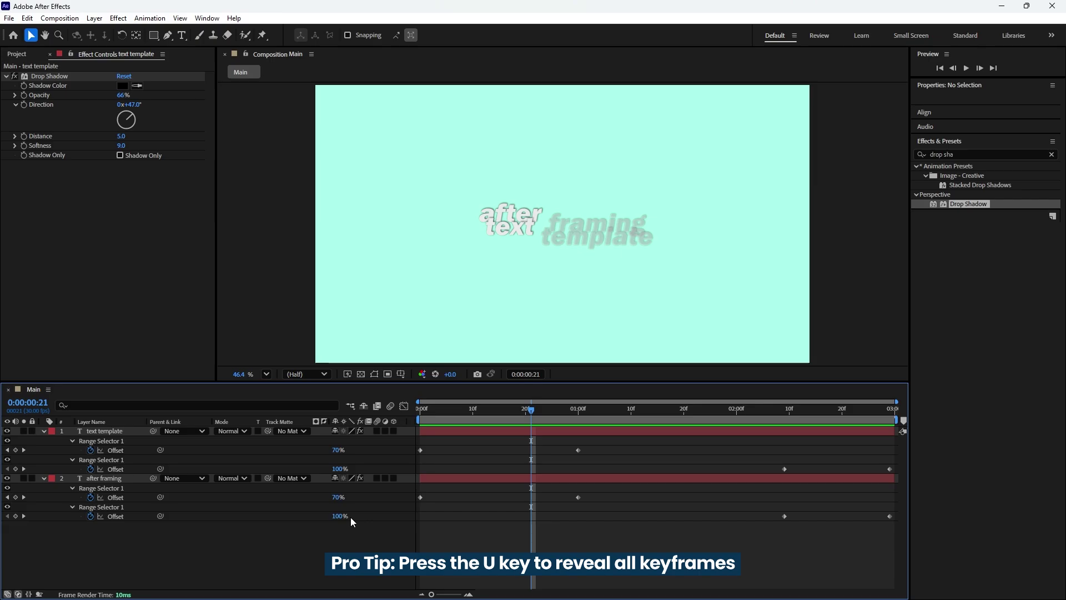
pyautogui.click(360, 515)
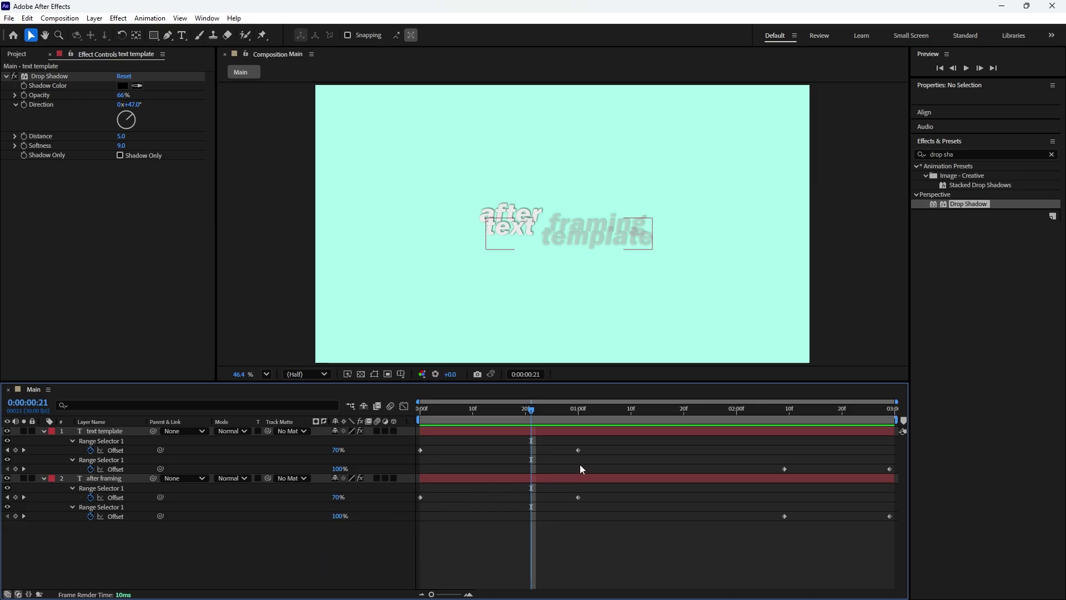
pyautogui.moveTo(589, 443); pyautogui.dragTo(468, 452)
pyautogui.click(427, 414)
pyautogui.press('space')
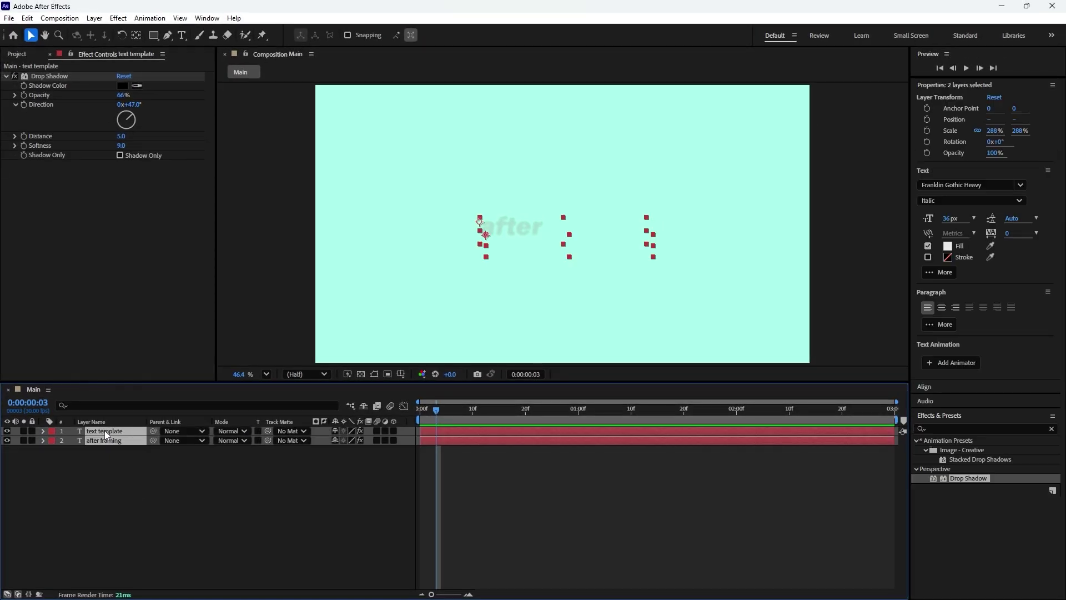
# Pre-compose both selected title layers into a new composition named Layers.
pyautogui.rightClick(106, 434)
pyautogui.click(131, 356)
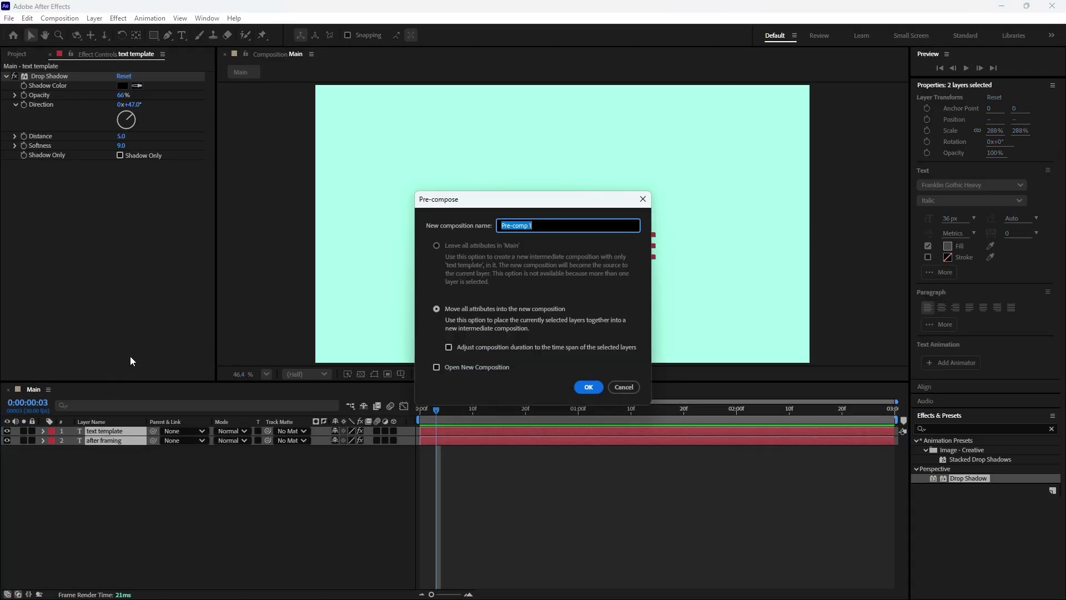
pyautogui.write('Layers')
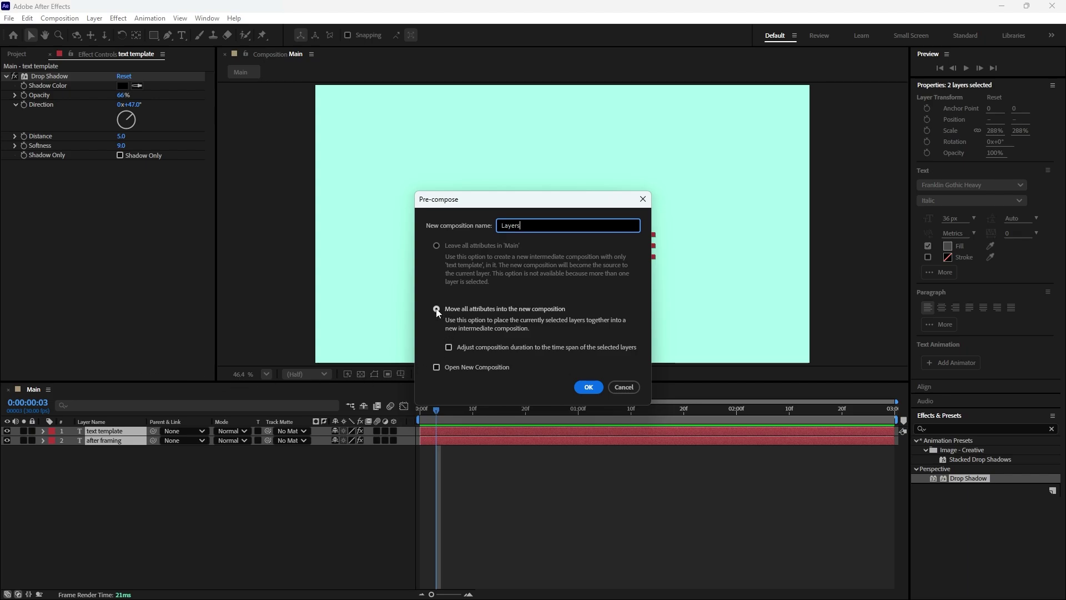
pyautogui.click(588, 387)
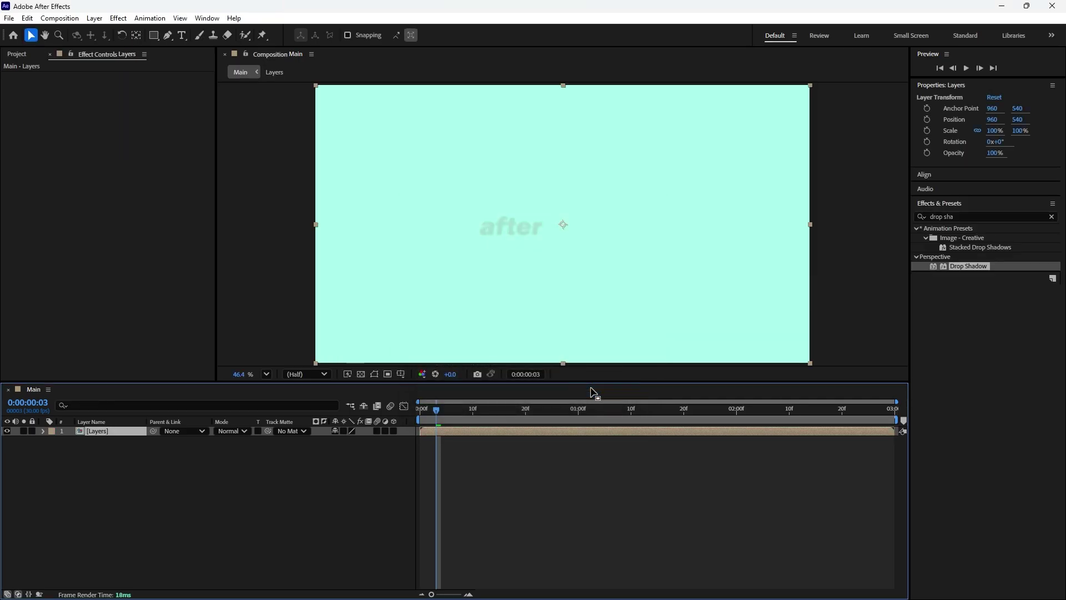
# Overlay a proportional grid and set a Position keyframe of 960,540 on the Layers precomp.
pyautogui.moveTo(441, 411); pyautogui.dragTo(598, 418)
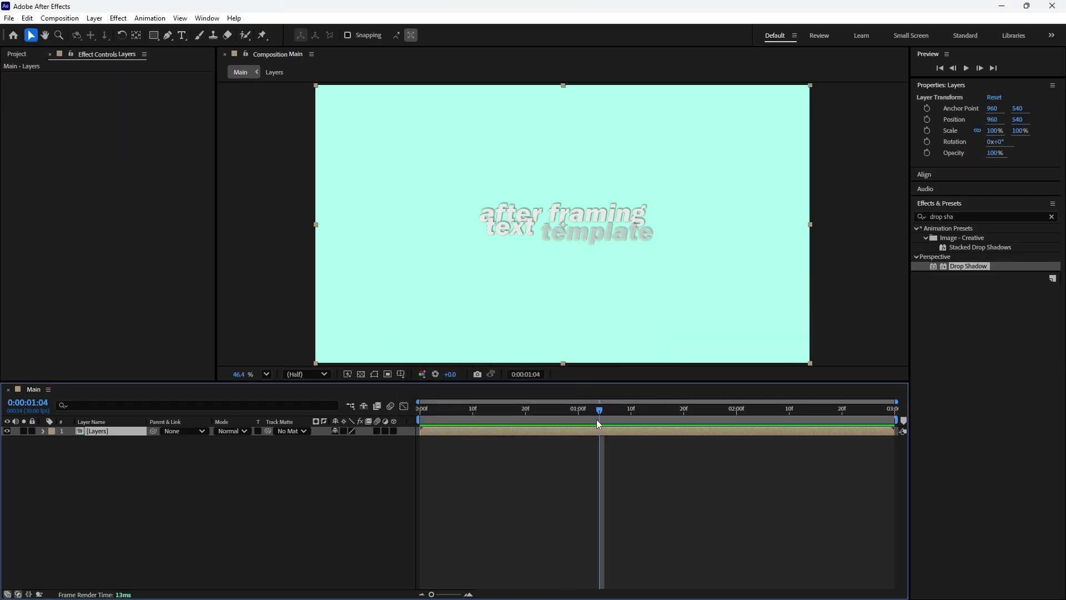
pyautogui.click(401, 373)
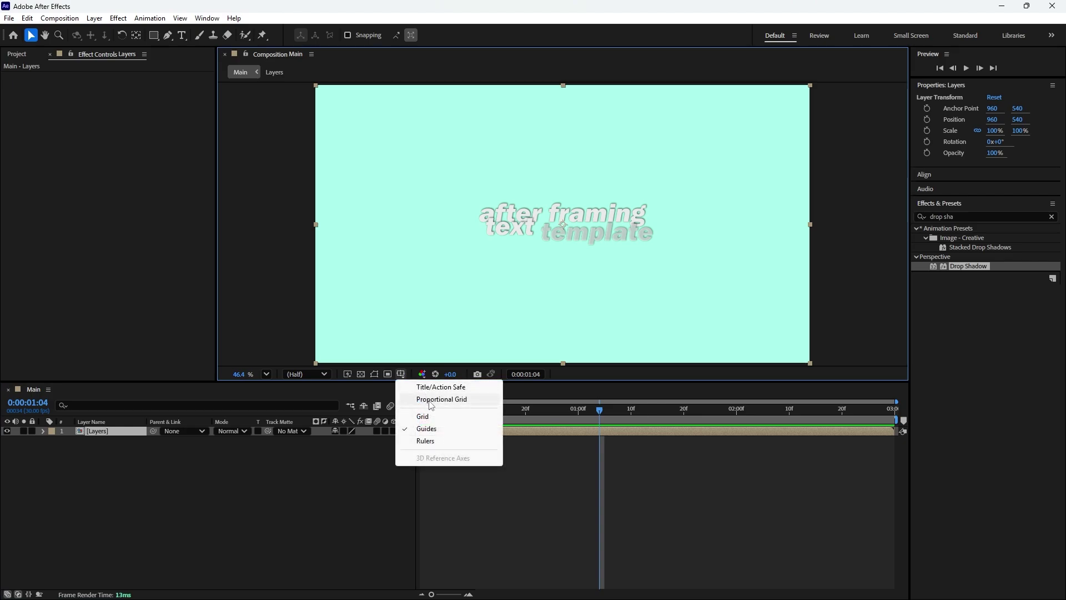
pyautogui.click(431, 400)
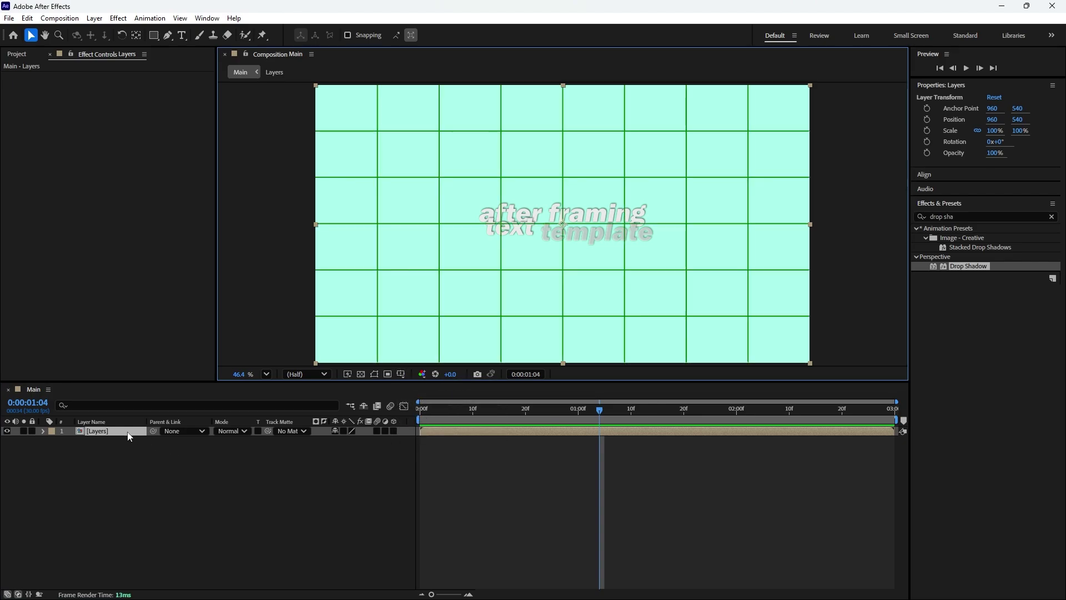
pyautogui.press('p')
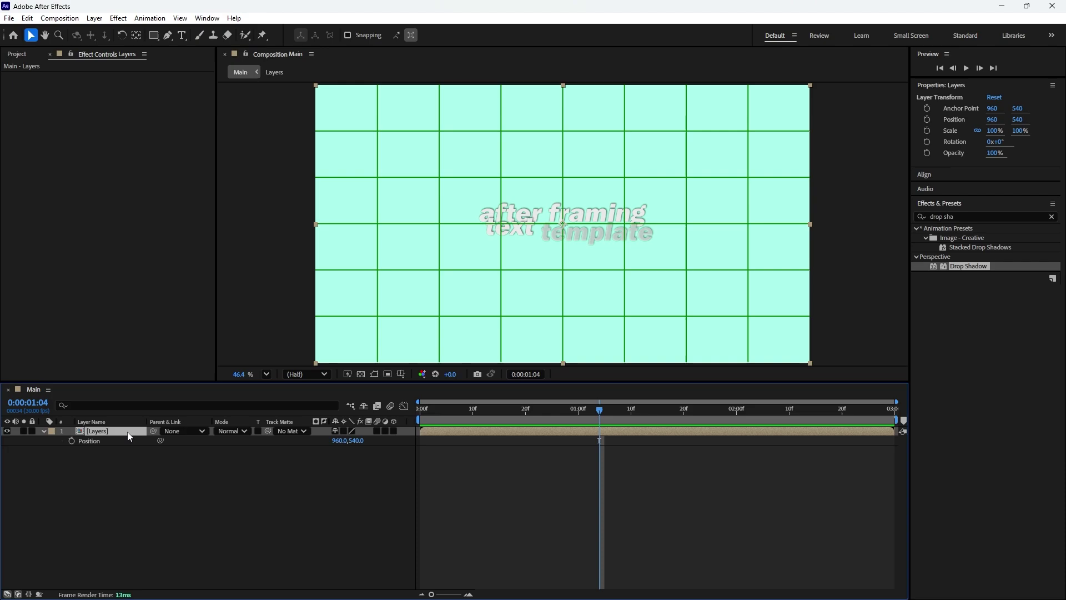
pyautogui.click(71, 441)
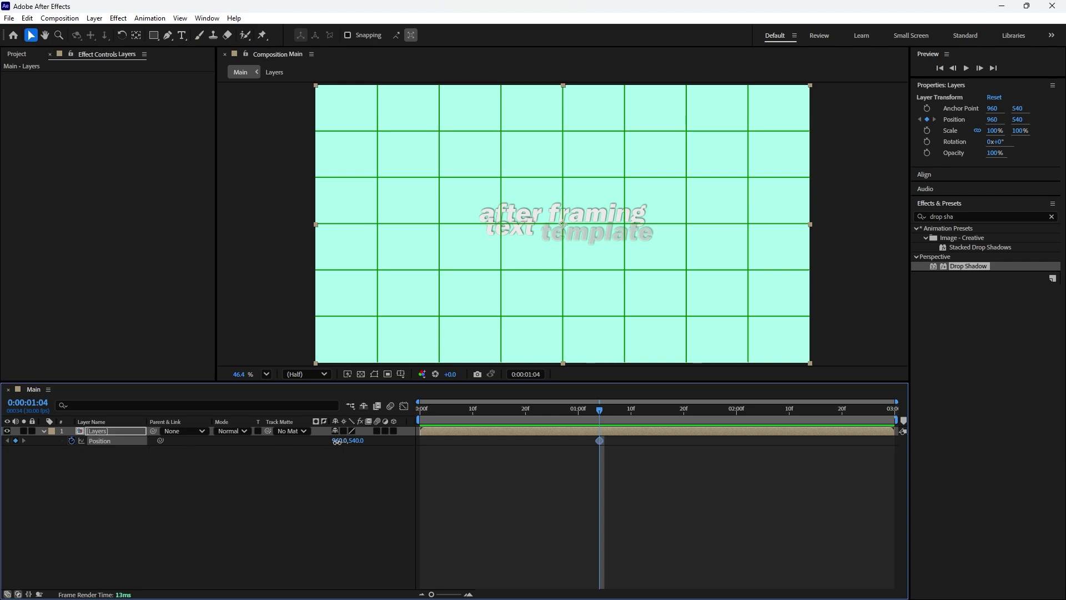
# Set the Layers precomp's Position to 919,576, then keyframe 976,533 at 0:00:02:09.
pyautogui.moveTo(337, 441); pyautogui.dragTo(314, 442)
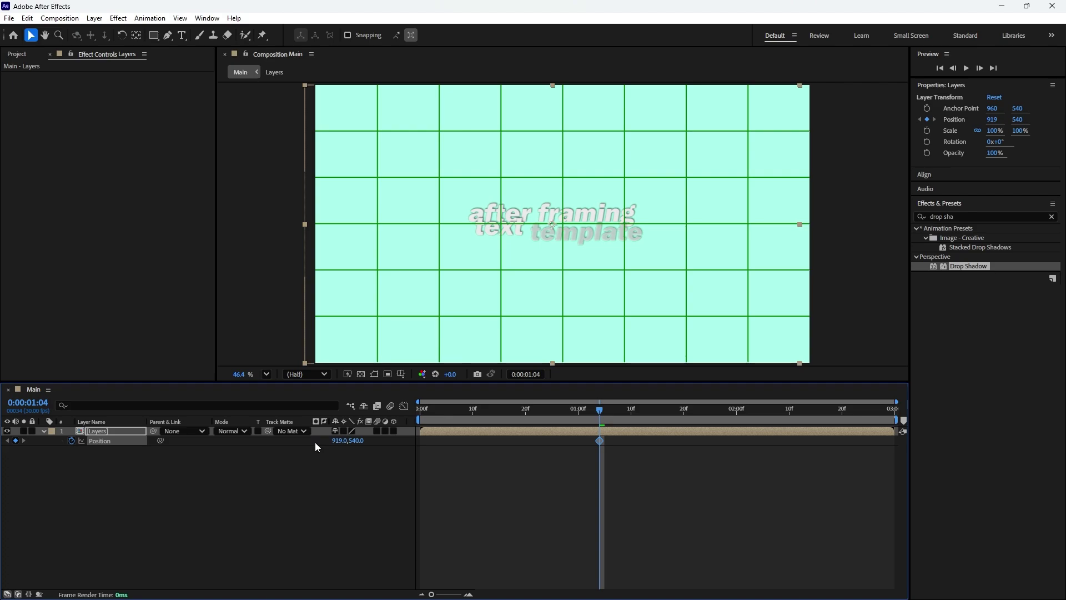
pyautogui.moveTo(357, 438); pyautogui.dragTo(374, 443)
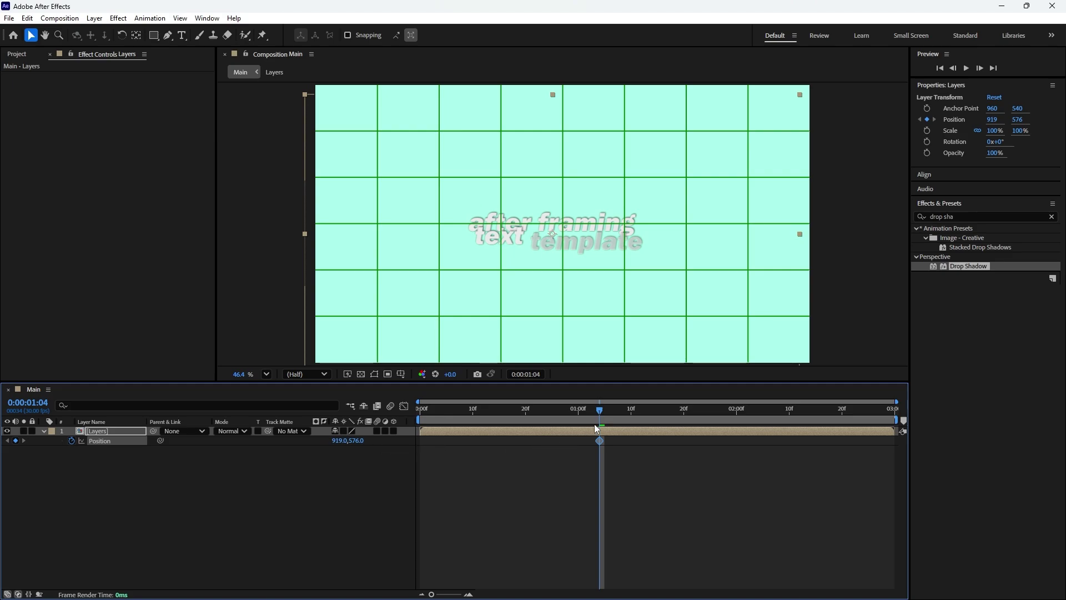
pyautogui.moveTo(604, 413); pyautogui.dragTo(789, 437)
pyautogui.moveTo(356, 441)
pyautogui.mouseDown()
pyautogui.moveTo(331, 448)
pyautogui.moveTo(365, 441)
pyautogui.moveTo(353, 445)
pyautogui.mouseUp()
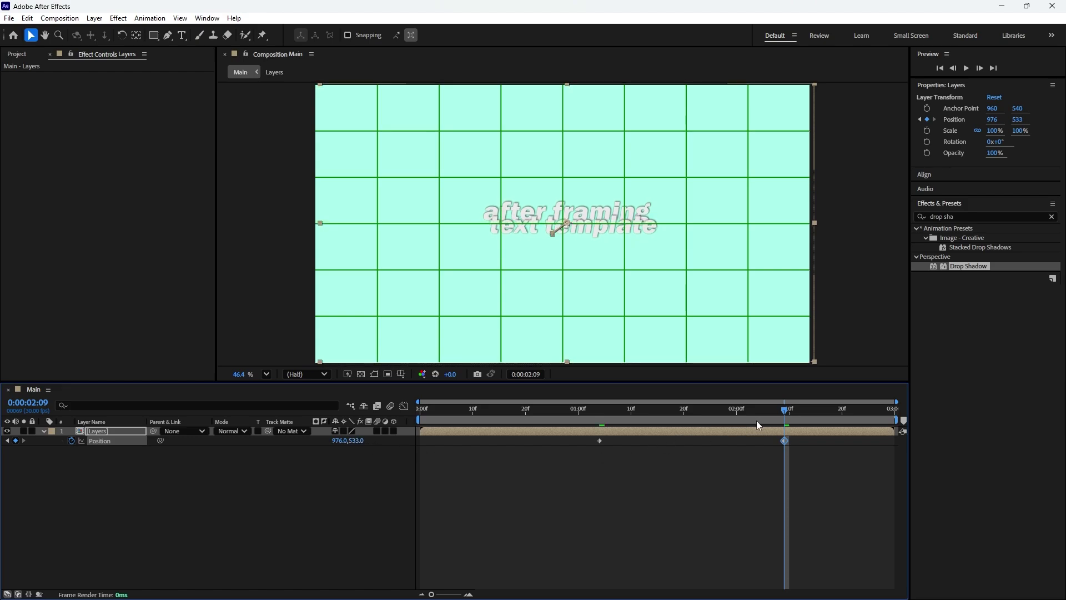
pyautogui.moveTo(786, 412)
pyautogui.mouseDown()
pyautogui.moveTo(555, 415)
pyautogui.moveTo(787, 426)
pyautogui.mouseUp()
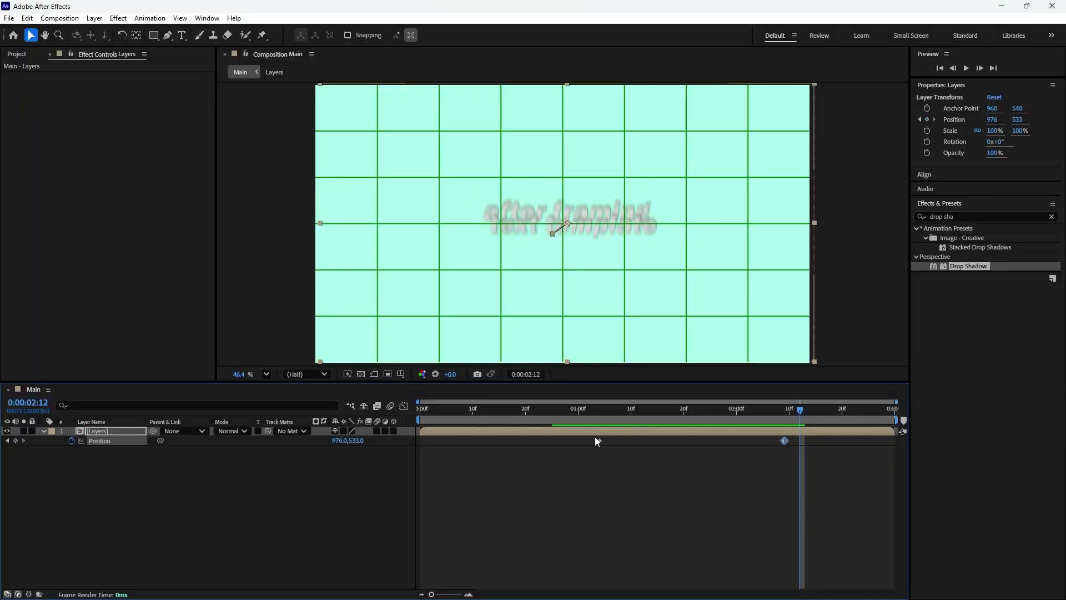
# Move the Position keyframes to 0:00:00:00 and about 0:00:02:29, then preview the drift.
pyautogui.moveTo(596, 441); pyautogui.dragTo(422, 441)
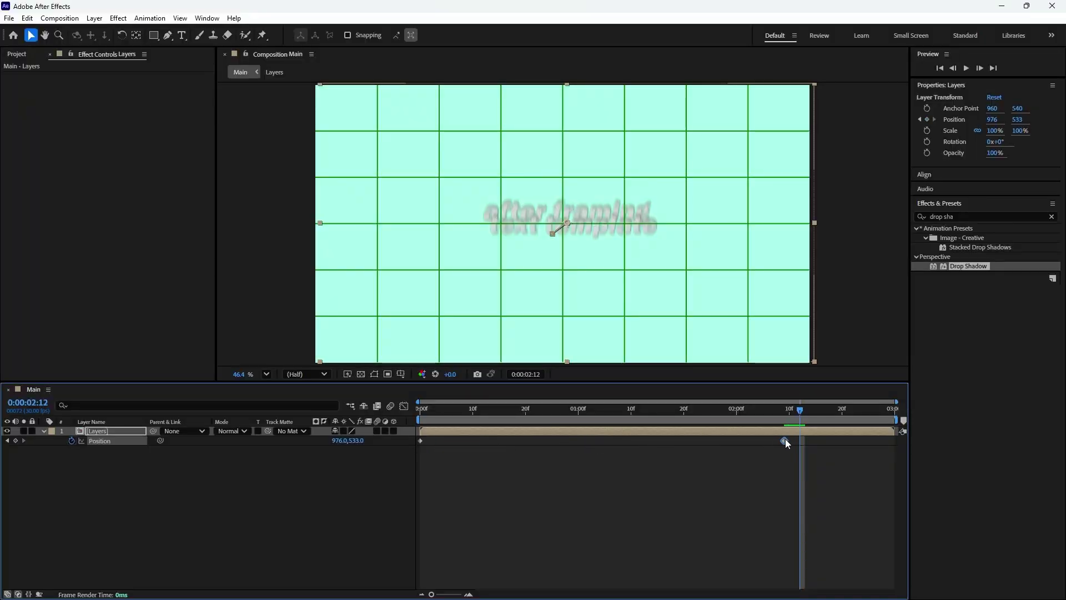
pyautogui.moveTo(786, 442); pyautogui.dragTo(891, 458)
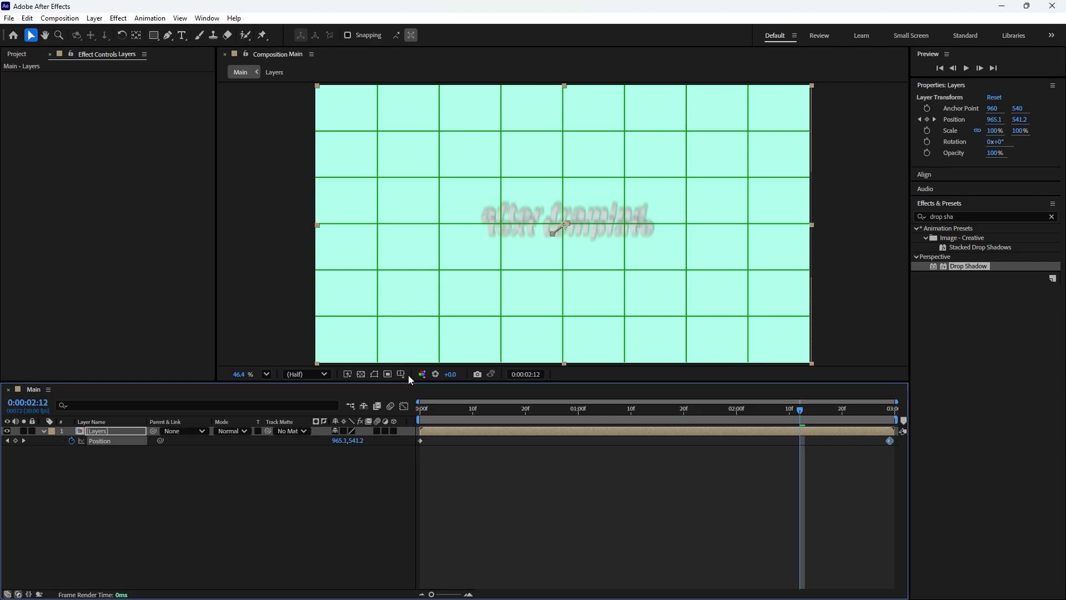
pyautogui.press('space')
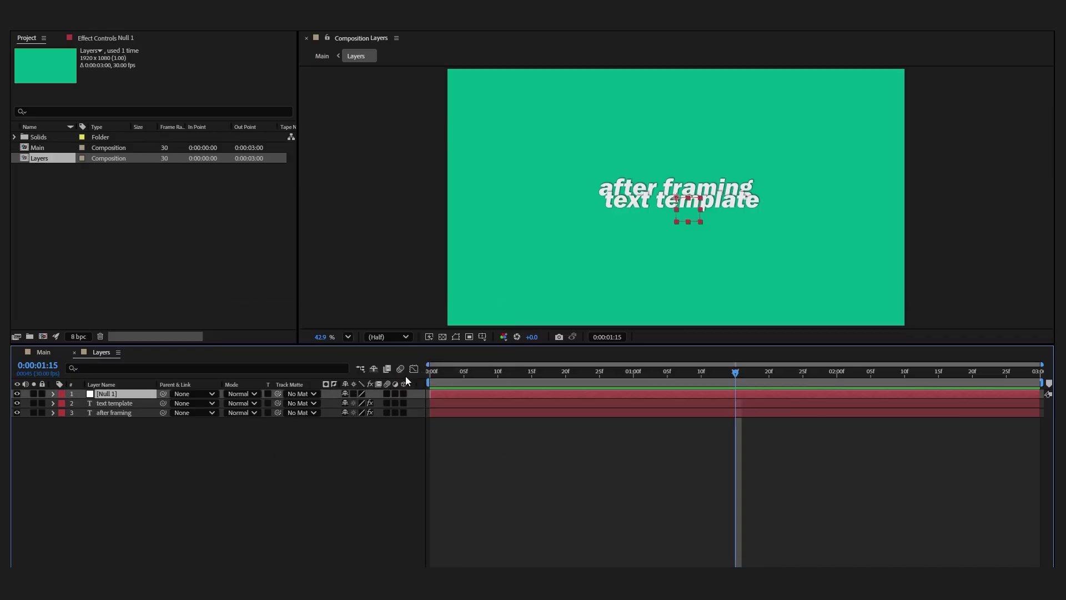
# Parent the after framing and text template layers to Null 1.
pyautogui.click(306, 448)
pyautogui.click(268, 414)
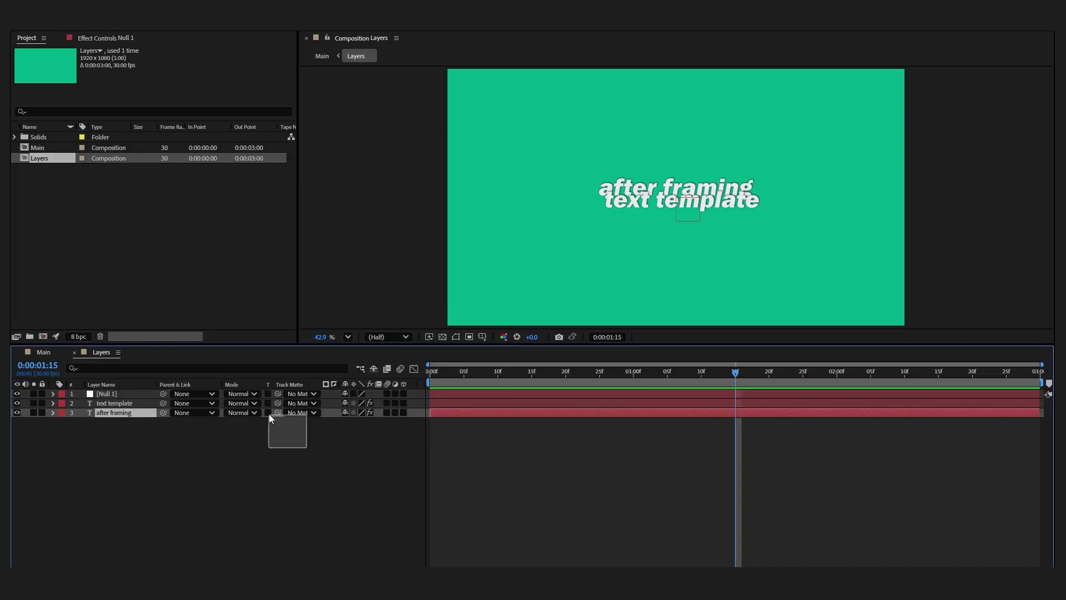
pyautogui.moveTo(269, 414); pyautogui.dragTo(265, 401)
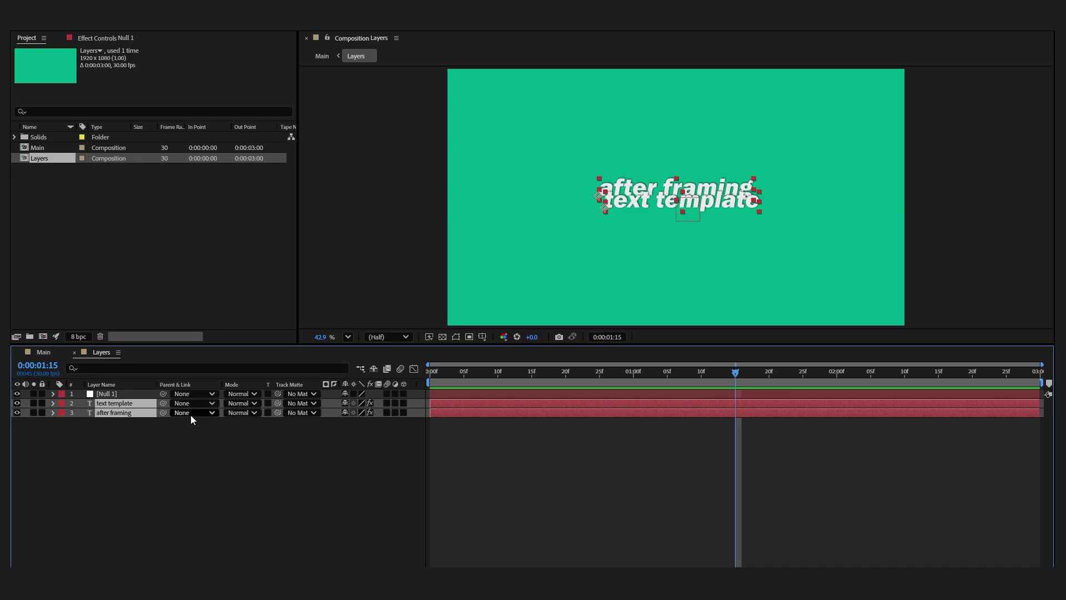
pyautogui.moveTo(163, 412); pyautogui.dragTo(129, 396)
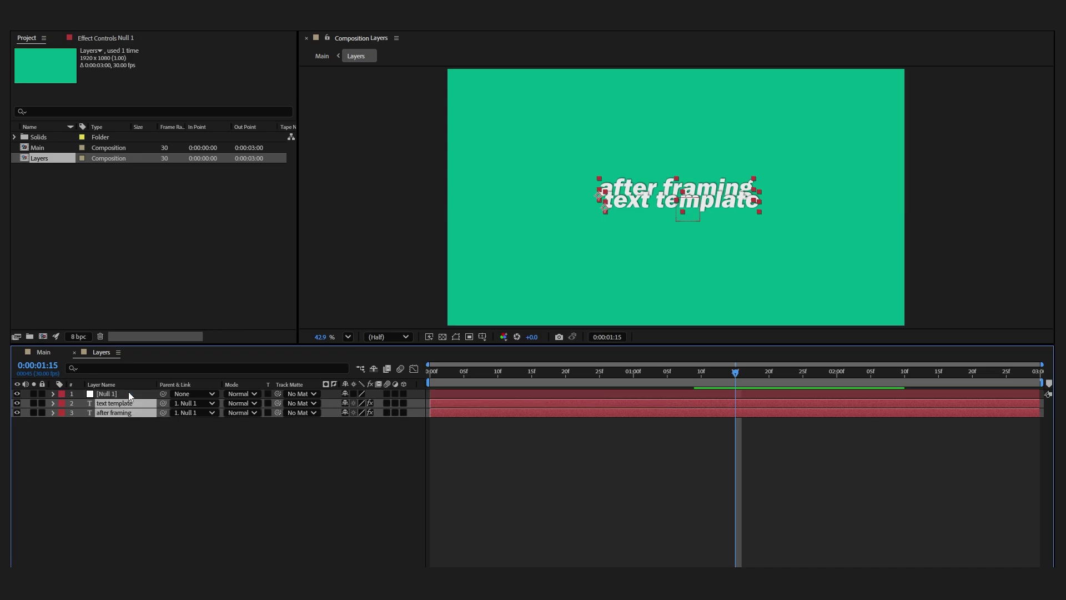
# Nudge Null 1's Position to shift both titles, then place Text Template - 4 Words on V1.
pyautogui.click(129, 395)
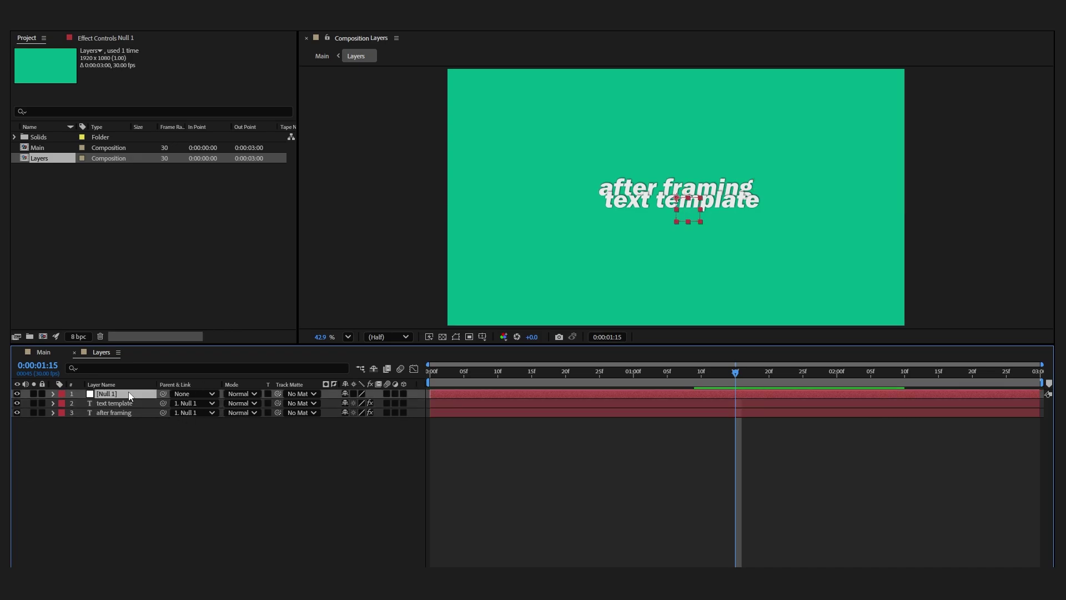
pyautogui.press('p')
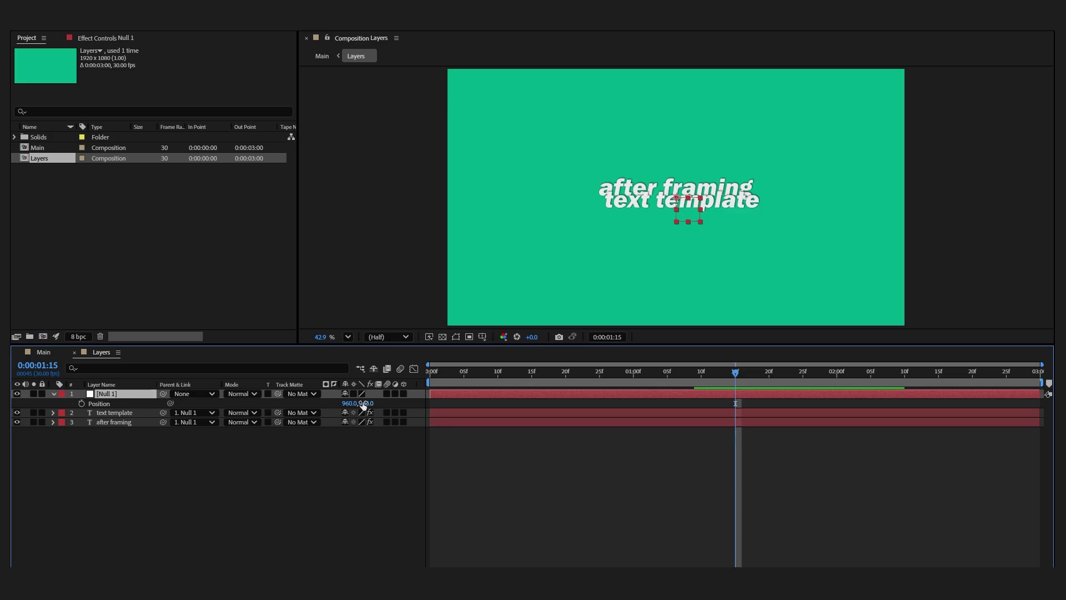
pyautogui.moveTo(363, 405); pyautogui.dragTo(374, 405)
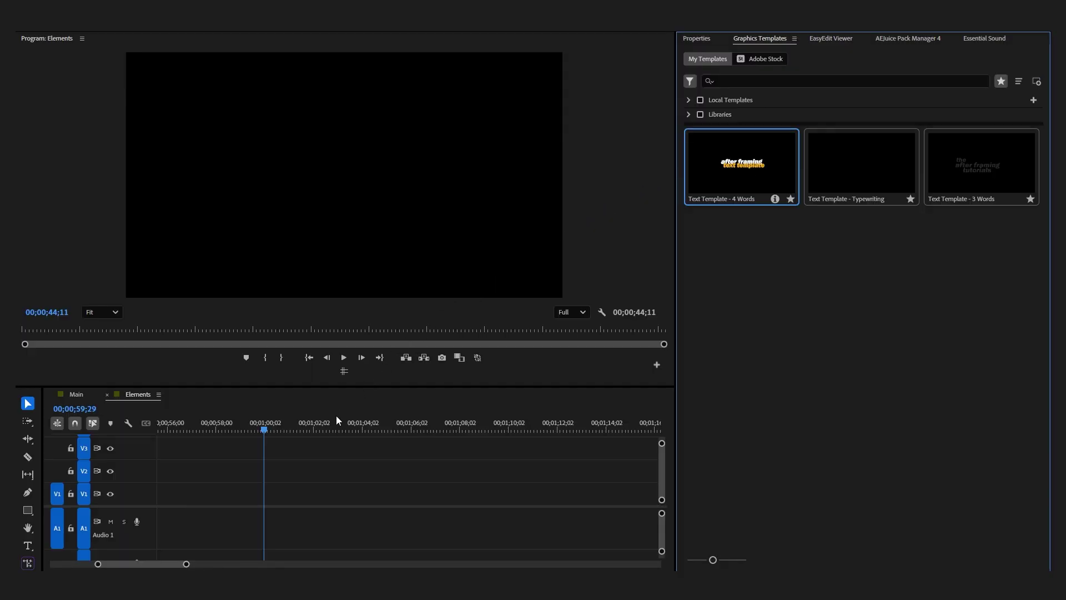
pyautogui.moveTo(339, 420); pyautogui.dragTo(284, 489)
# Scrub through the Text Template - 4 Words clip on V1 to preview the two-line 'after framing' / 'text template' title.
pyautogui.moveTo(280, 431); pyautogui.dragTo(323, 431)
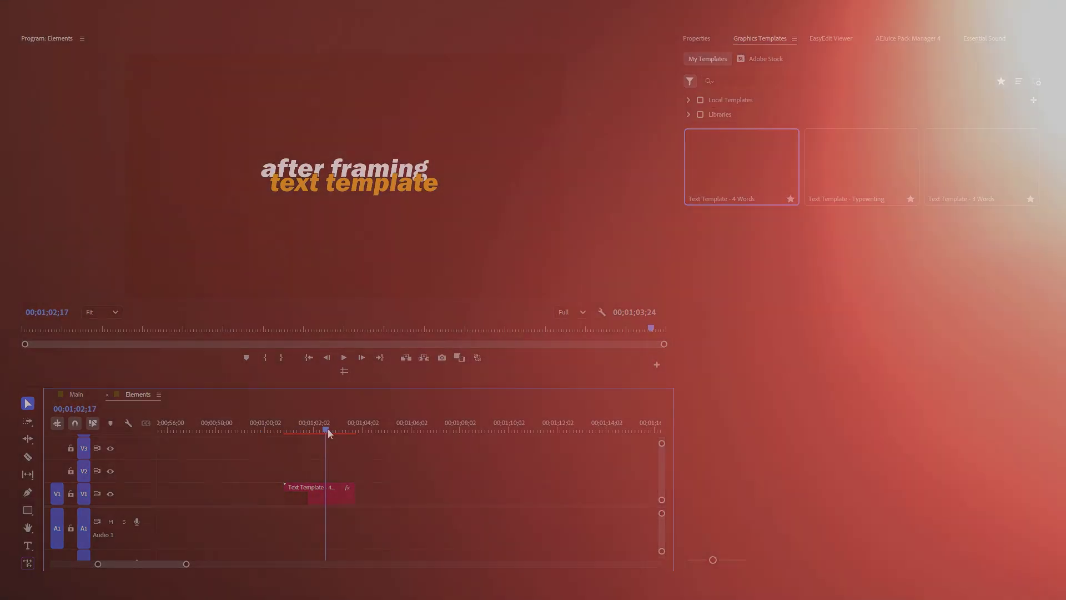